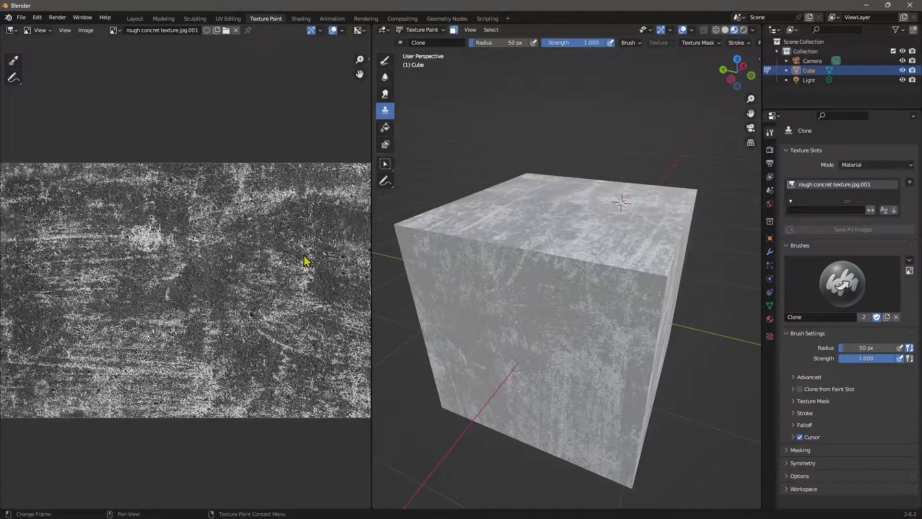
# Start a new General file containing the default scene.
pyautogui.scroll(-2, 189, 267)
pyautogui.scroll(2, 195, 269)
pyautogui.scroll(-1, 195, 268)
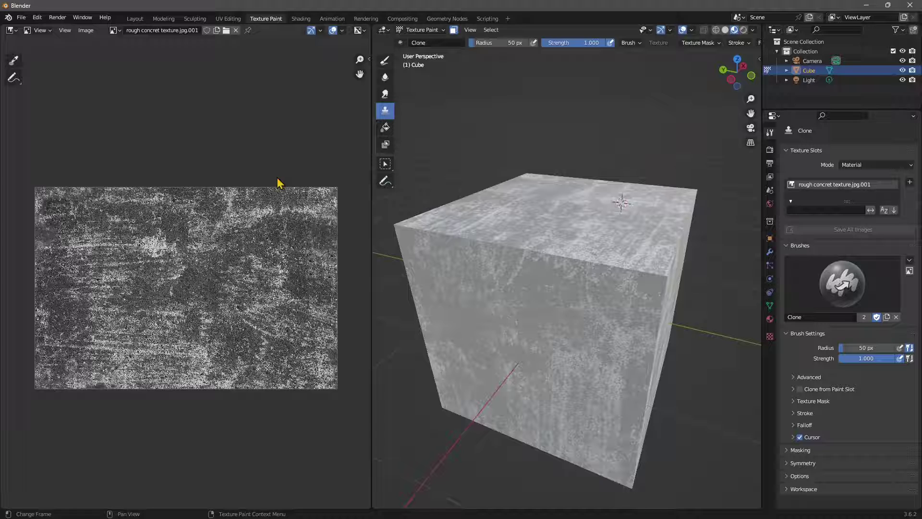
pyautogui.click(21, 17)
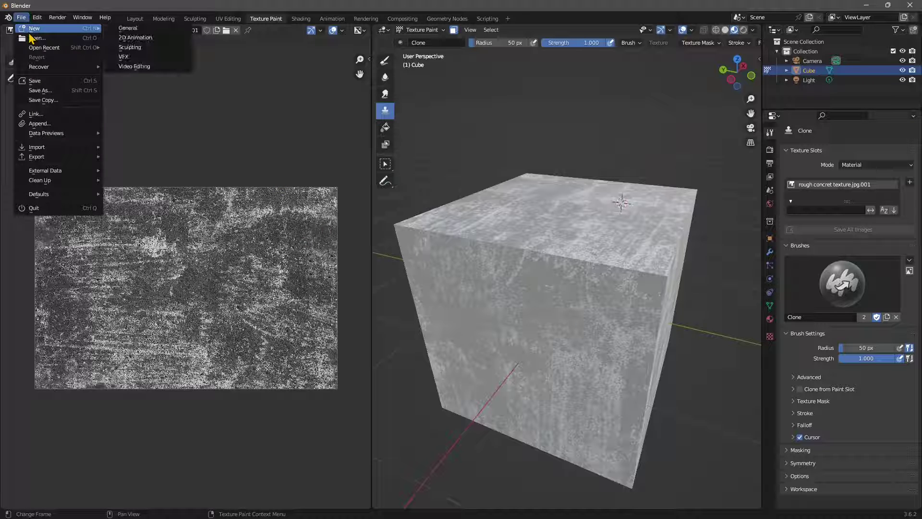
pyautogui.click(129, 27)
pyautogui.click(493, 283)
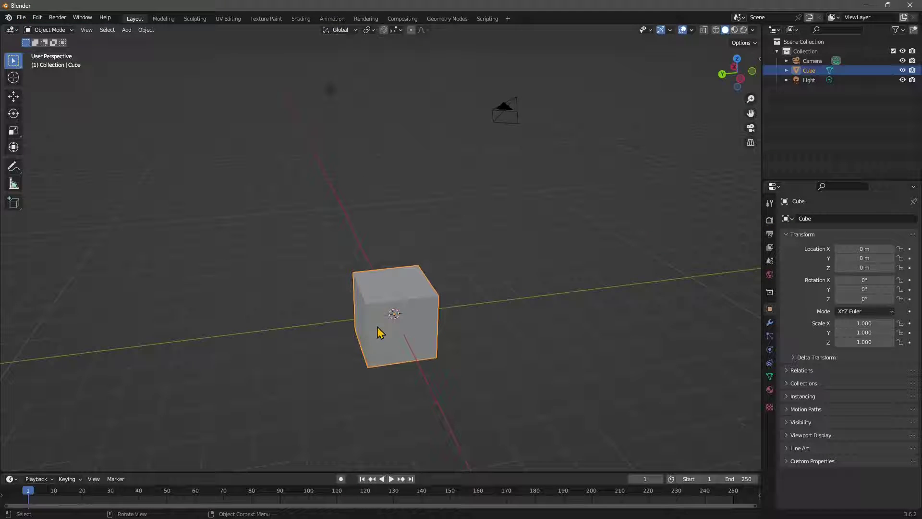
# Remove the default cube's existing material and assign a new material in its place.
pyautogui.scroll(3, 420, 308)
pyautogui.keyDown('shift'); pyautogui.moveTo(445, 347); pyautogui.dragTo(409, 240, button='middle'); pyautogui.keyUp('shift')
pyautogui.scroll(2, 434, 233)
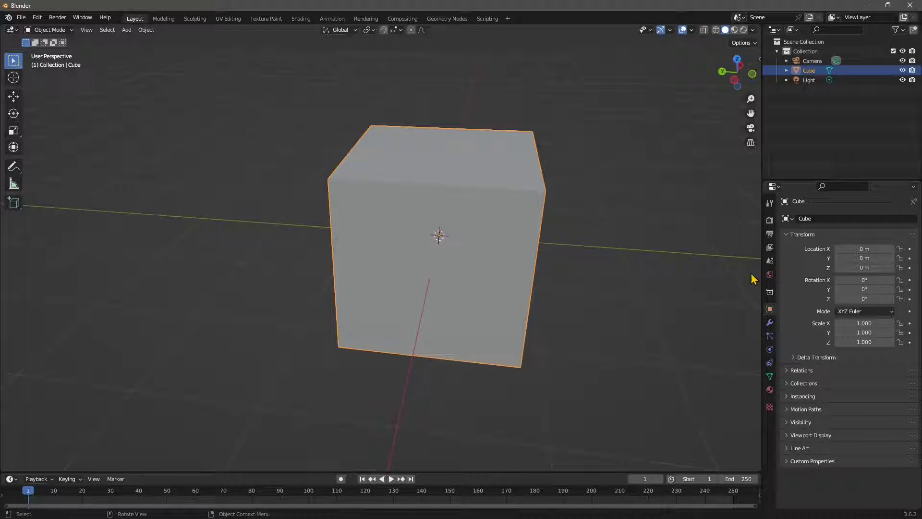
pyautogui.click(770, 390)
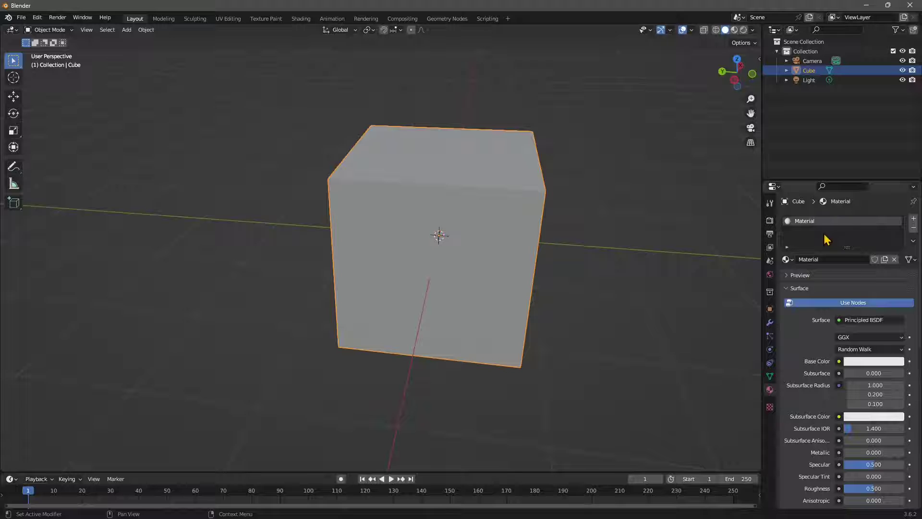
pyautogui.click(914, 227)
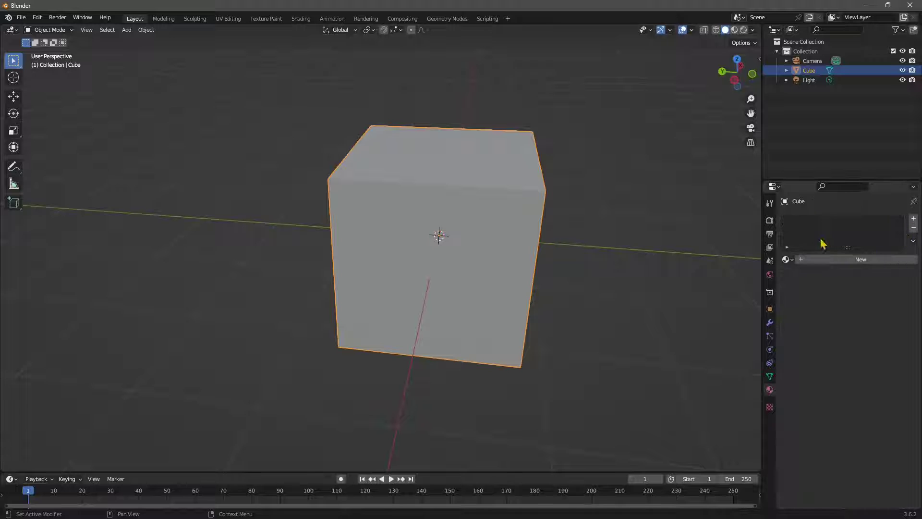
pyautogui.click(861, 261)
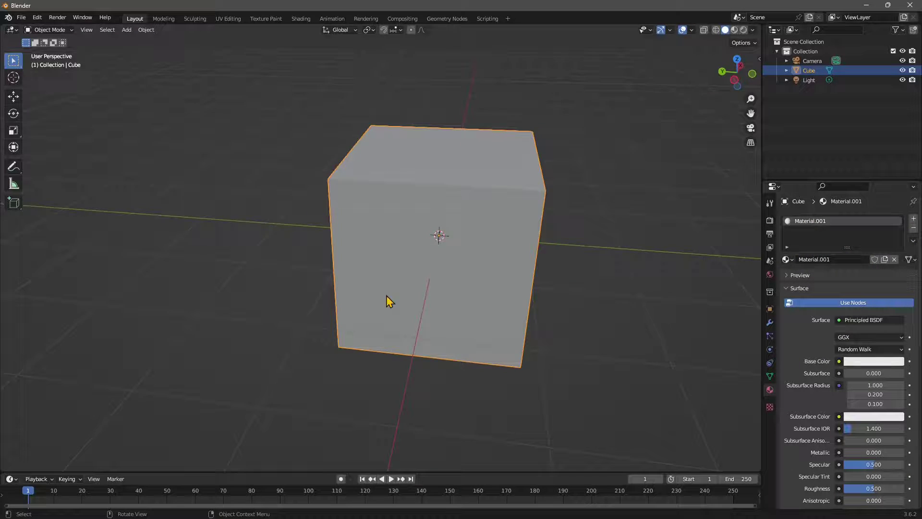
# Switch to the Shading workspace to work on the cube's new material nodes.
pyautogui.moveTo(387, 300); pyautogui.dragTo(297, 74, button='middle')
pyautogui.scroll(3, 477, 277)
pyautogui.click(308, 20)
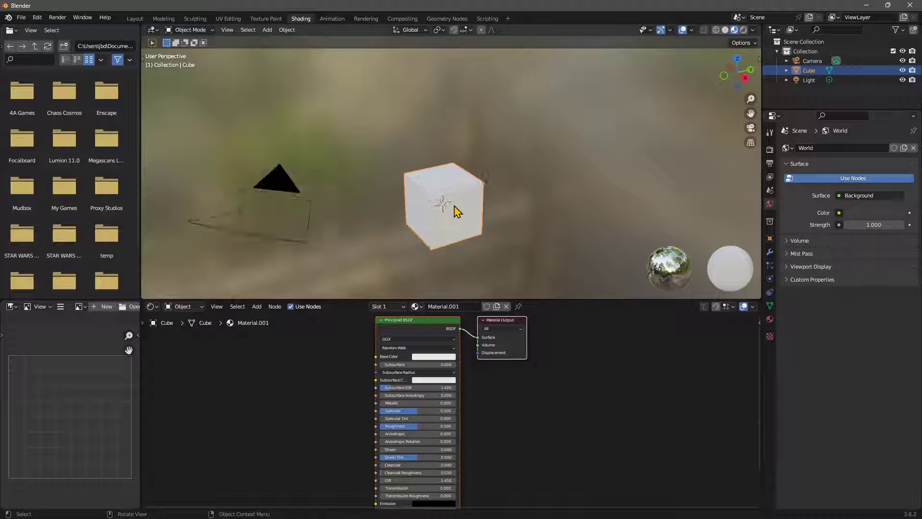
pyautogui.scroll(3, 457, 211)
pyautogui.moveTo(457, 218); pyautogui.dragTo(326, 269, button='middle')
pyautogui.scroll(2, 405, 377)
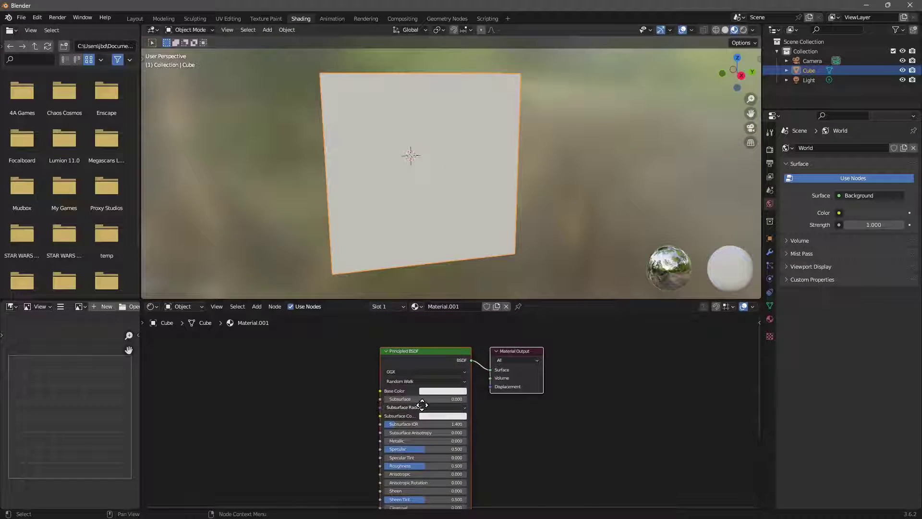
# Enlarge the node editor area and reposition the Material Output and Principled BSDF nodes.
pyautogui.moveTo(459, 300); pyautogui.dragTo(476, 232)
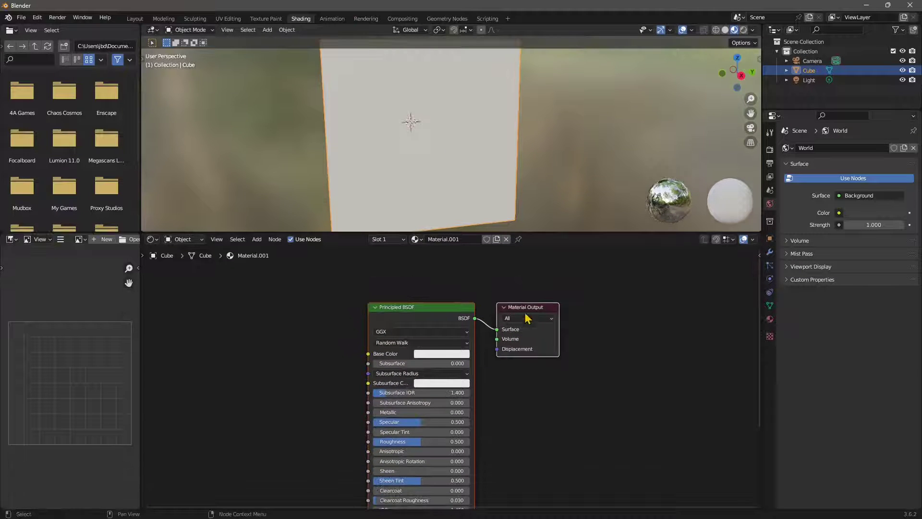
pyautogui.click(525, 312)
pyautogui.moveTo(515, 307); pyautogui.dragTo(540, 300)
pyautogui.moveTo(440, 312); pyautogui.dragTo(456, 287)
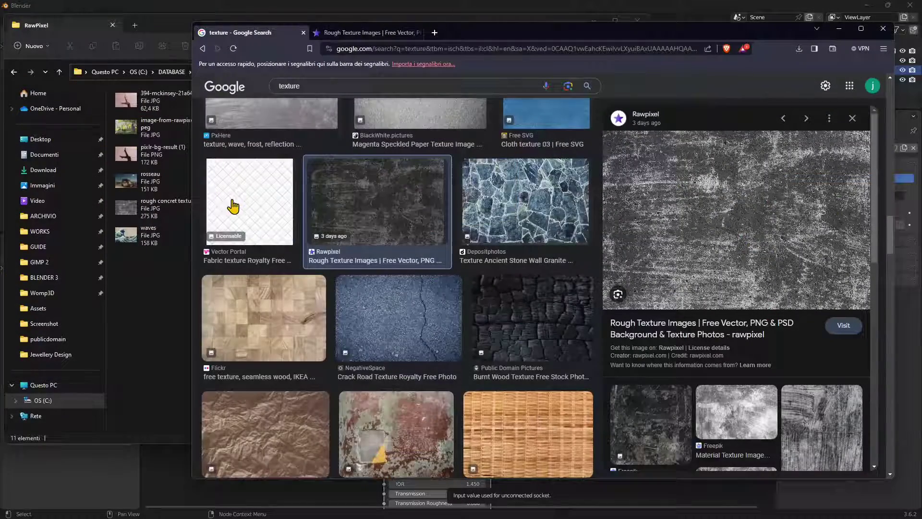
pyautogui.scroll(2, 298, 155)
pyautogui.scroll(-10, 298, 156)
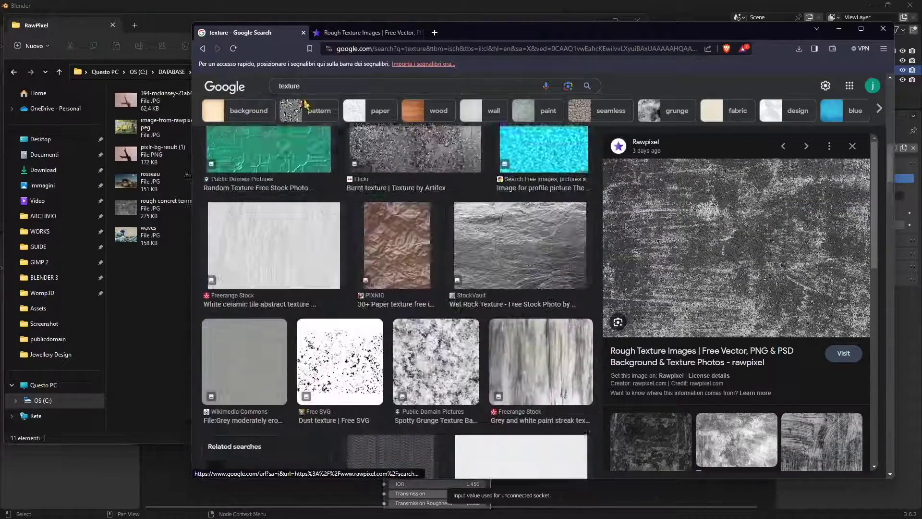
pyautogui.click(300, 85)
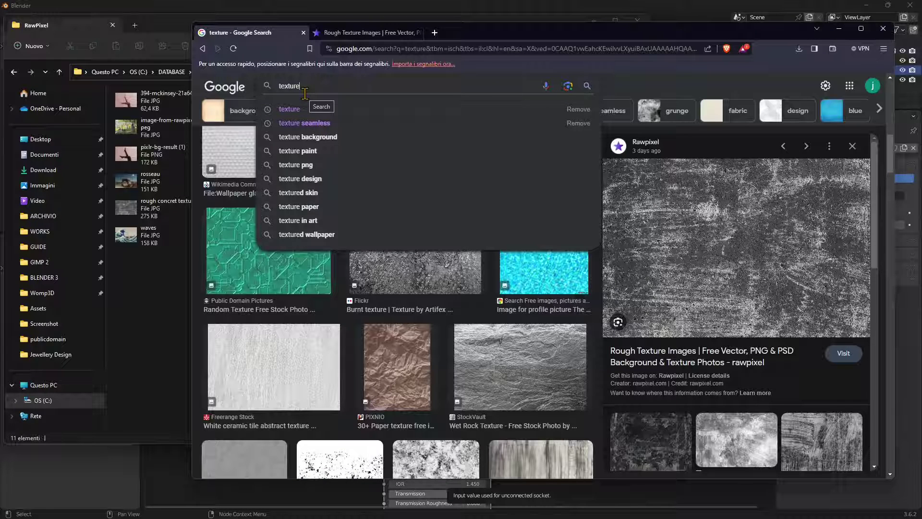
pyautogui.write('se')
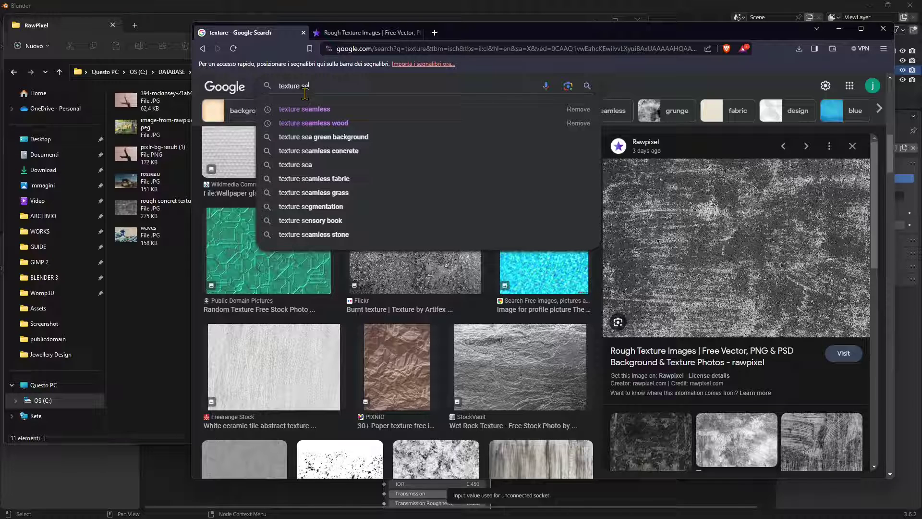
pyautogui.write('am')
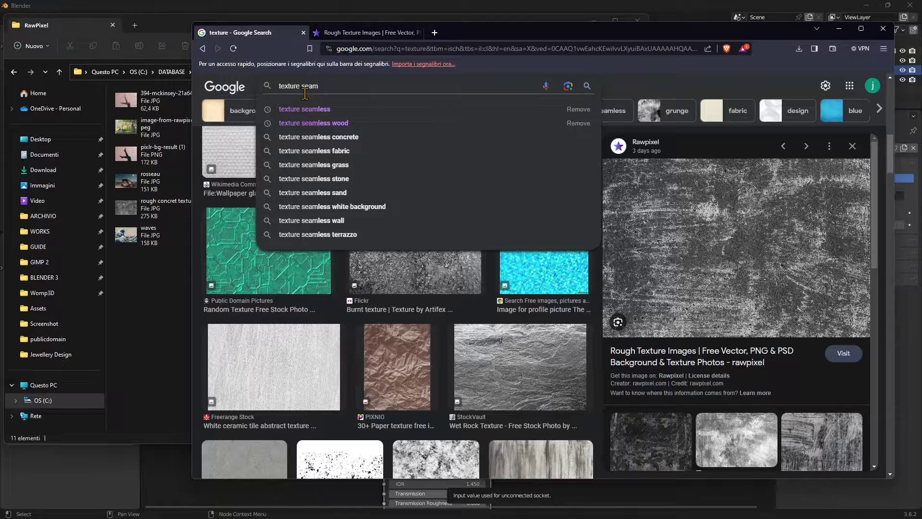
pyautogui.write('less')
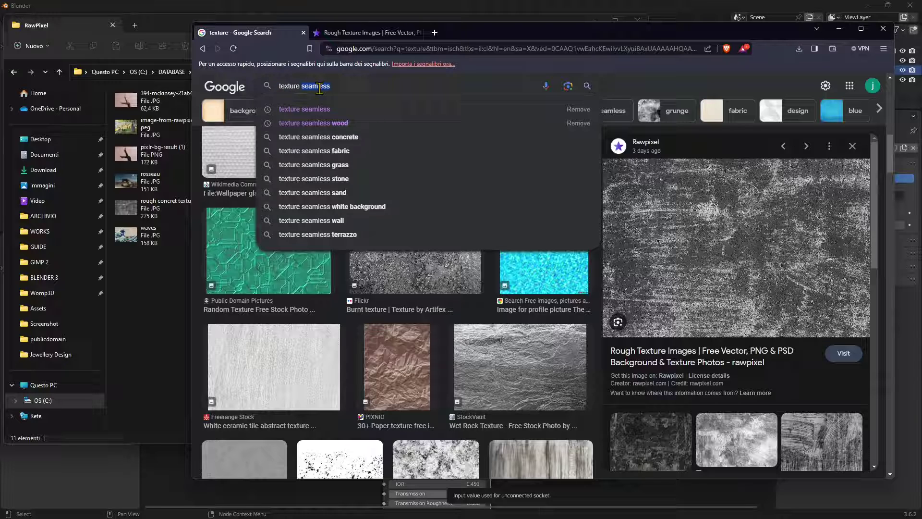
pyautogui.press('BackSpace')
pyautogui.press('BackSpace')
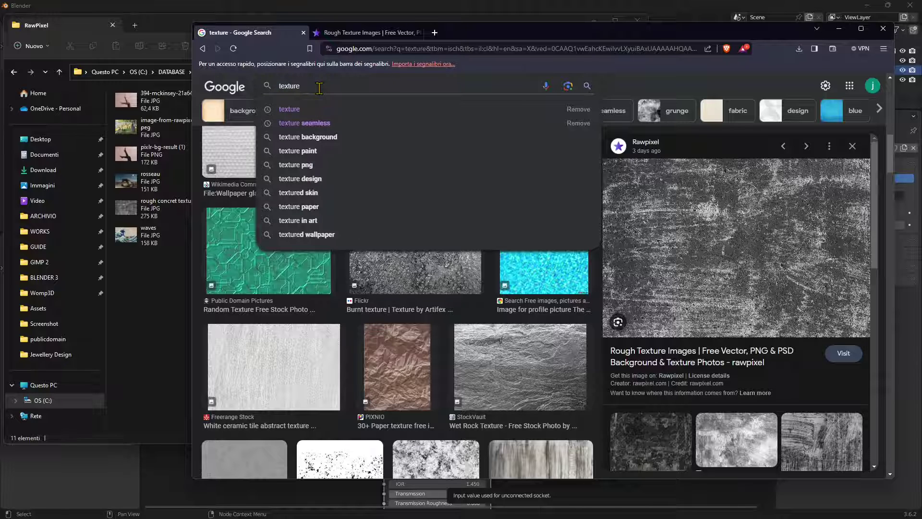
# In the web browser, search Google Images for "texture" and filter the usage rights to Creative Commons licenses.
pyautogui.press('Return')
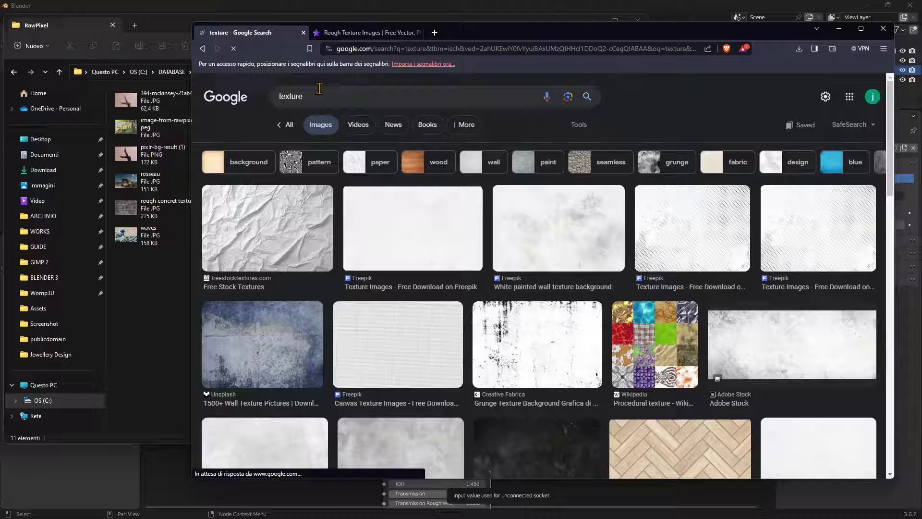
pyautogui.click(580, 126)
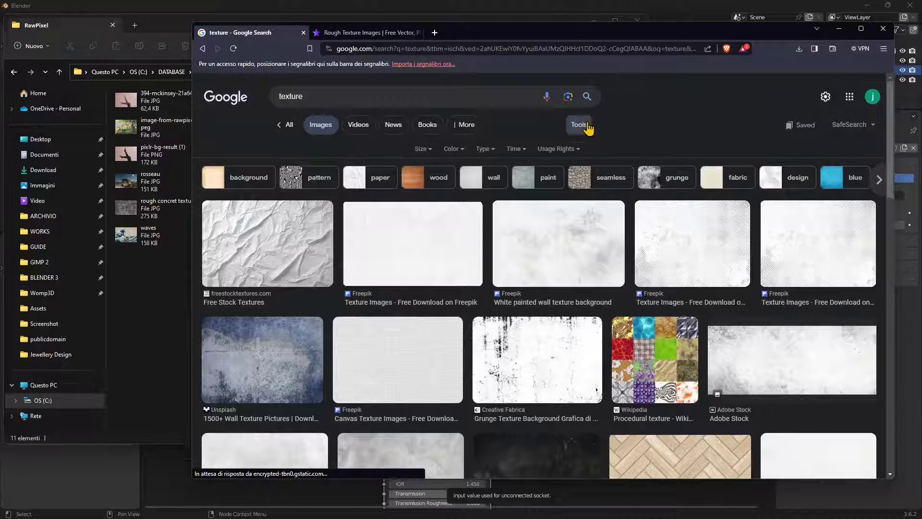
pyautogui.click(558, 149)
pyautogui.click(558, 180)
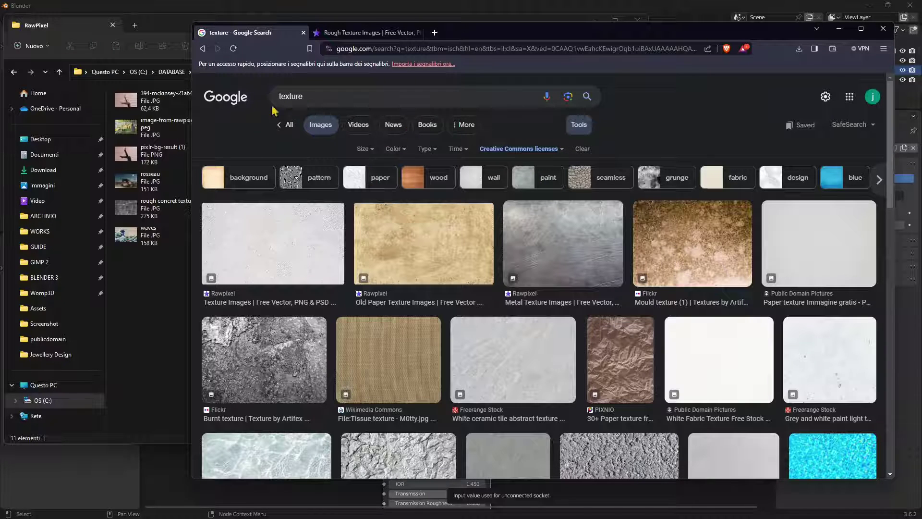
# Look through the Creative Commons texture images for surfaces such as stone, wood, metal and fabric.
pyautogui.scroll(-8, 436, 326)
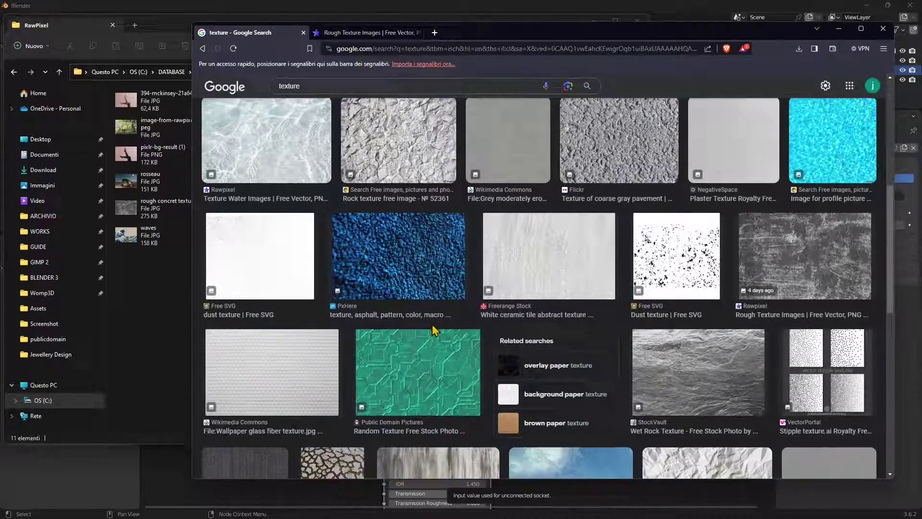
pyautogui.scroll(-4, 438, 330)
pyautogui.scroll(-2, 439, 330)
pyautogui.scroll(-4, 402, 350)
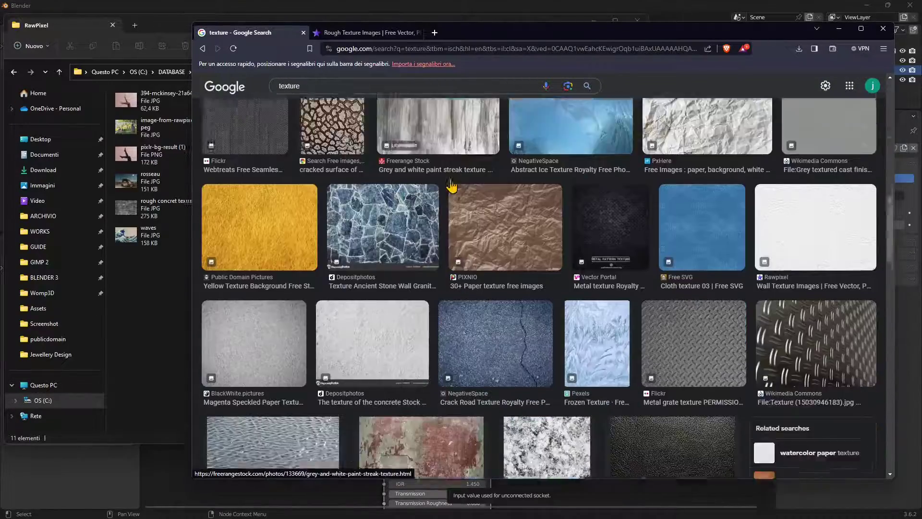
pyautogui.scroll(4, 351, 210)
pyautogui.scroll(-12, 351, 265)
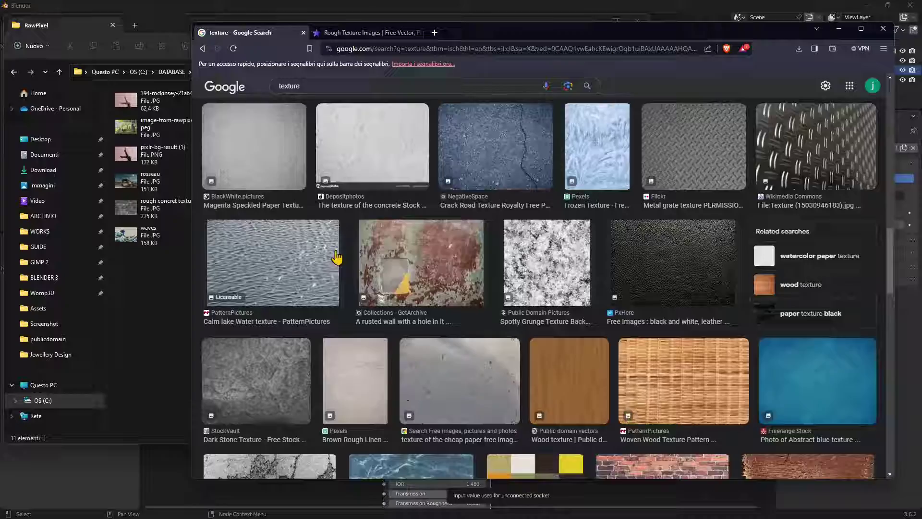
pyautogui.scroll(-2, 324, 250)
pyautogui.scroll(2, 433, 260)
pyautogui.scroll(-6, 665, 257)
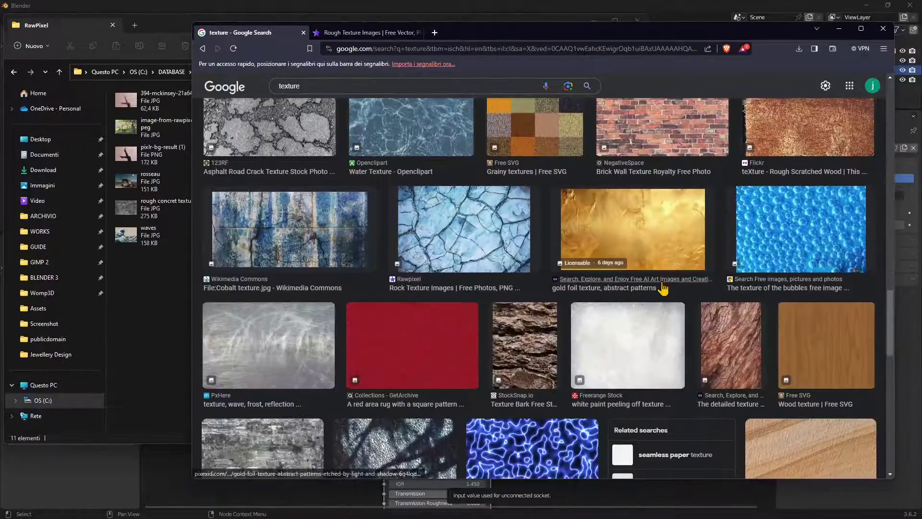
pyautogui.scroll(-7, 665, 286)
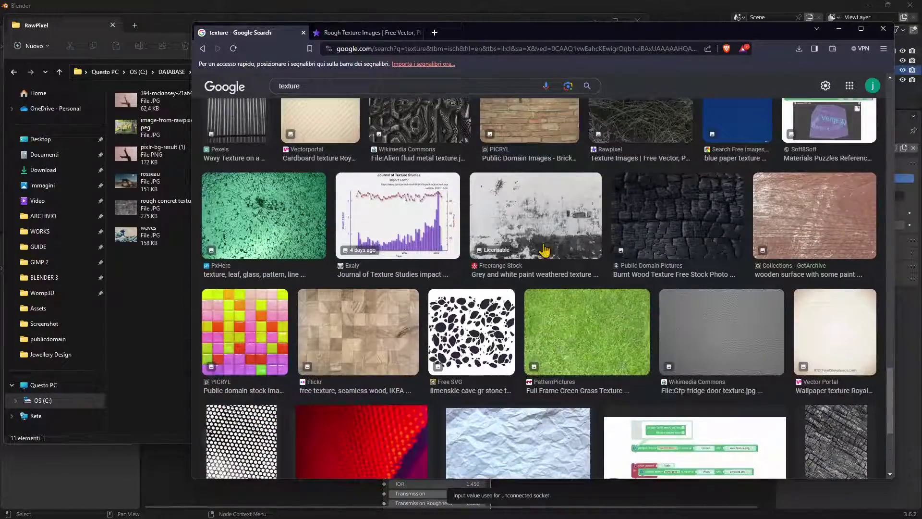
# Go back to the earlier filtered texture results and examine more of the images further down the page.
pyautogui.click(203, 49)
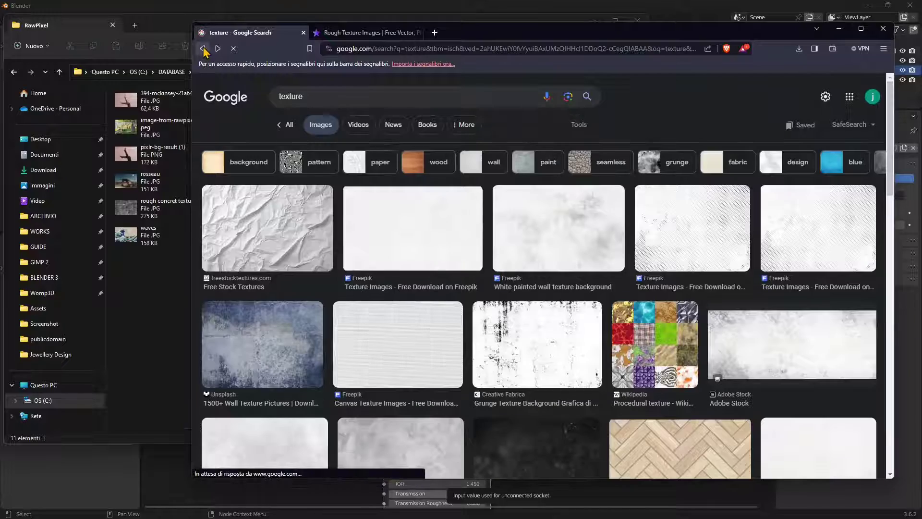
pyautogui.click(203, 48)
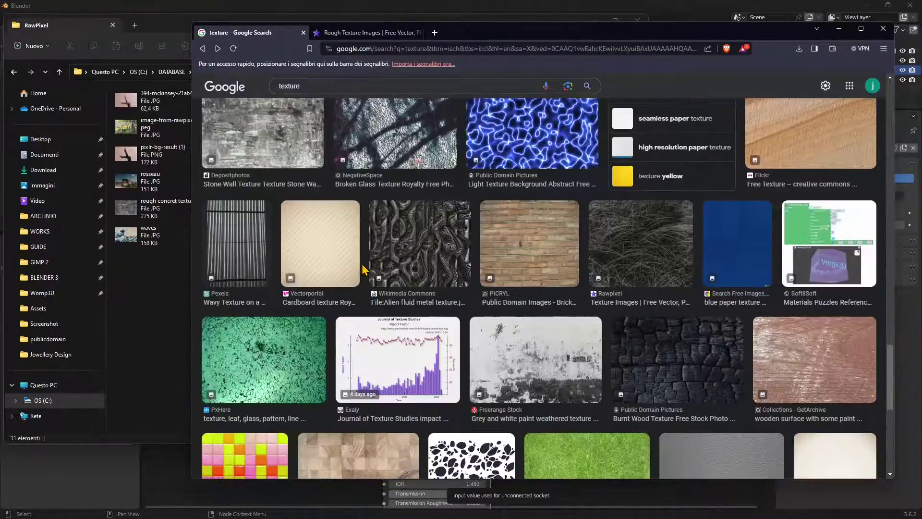
pyautogui.scroll(-4, 551, 165)
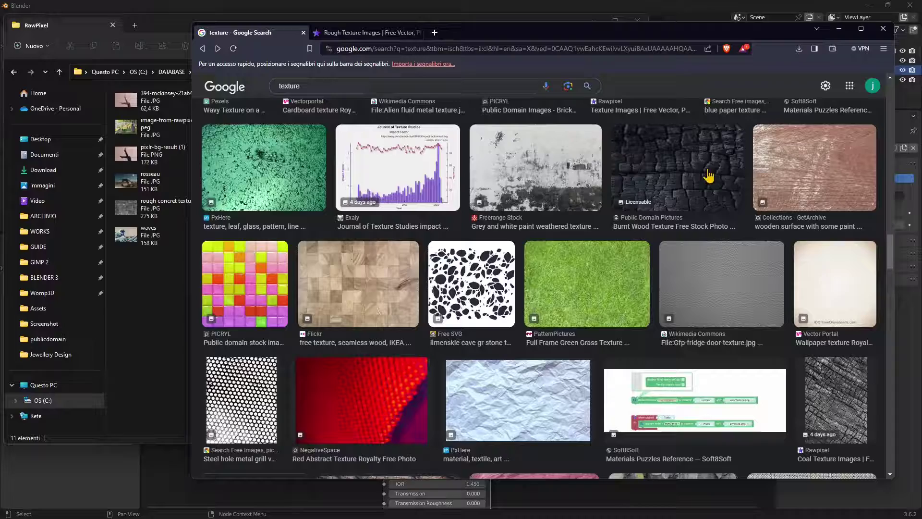
pyautogui.scroll(-3, 278, 241)
pyautogui.scroll(-6, 466, 257)
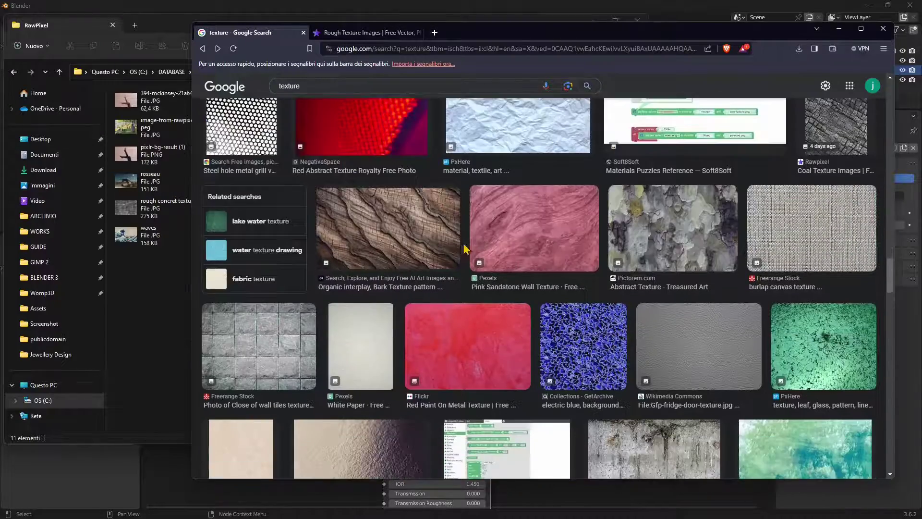
pyautogui.scroll(-4, 447, 258)
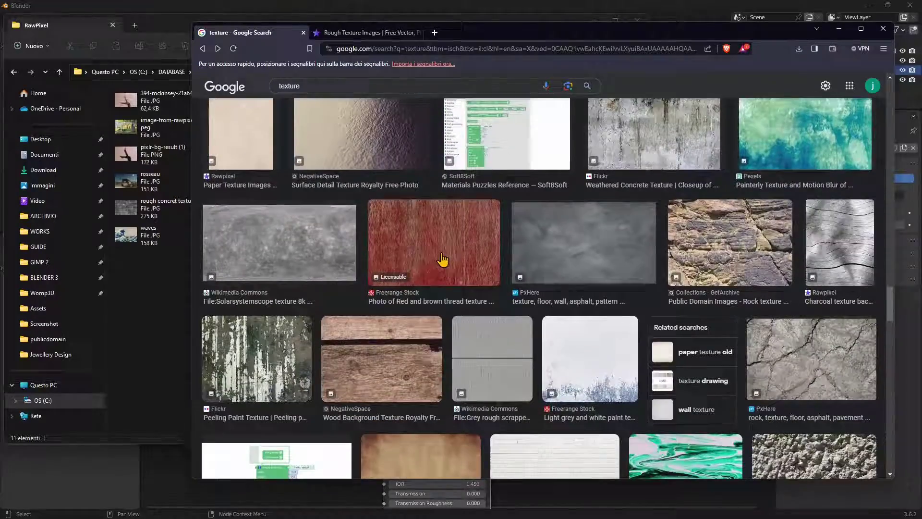
pyautogui.scroll(-3, 442, 259)
pyautogui.scroll(-9, 439, 243)
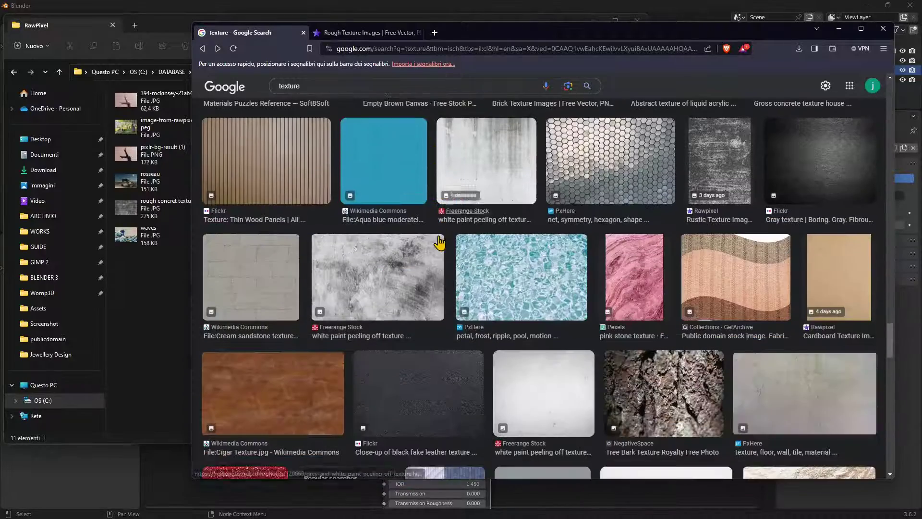
pyautogui.scroll(3, 434, 247)
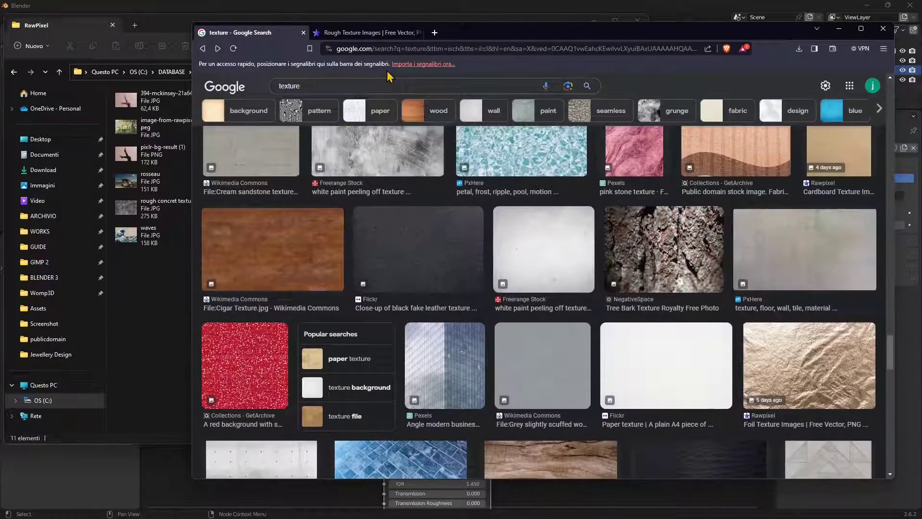
# View the free public-domain concrete texture on Rawpixel's rough texture page, then minimize the browser.
pyautogui.click(367, 33)
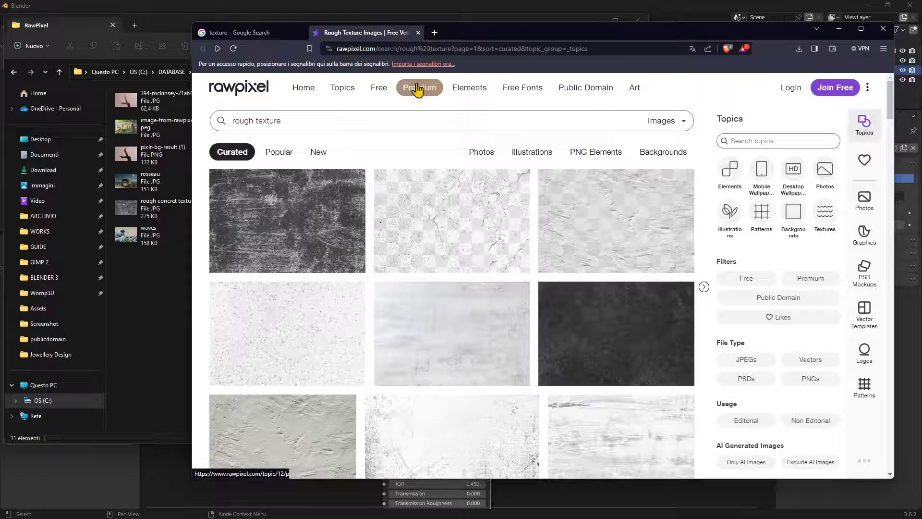
pyautogui.click(336, 218)
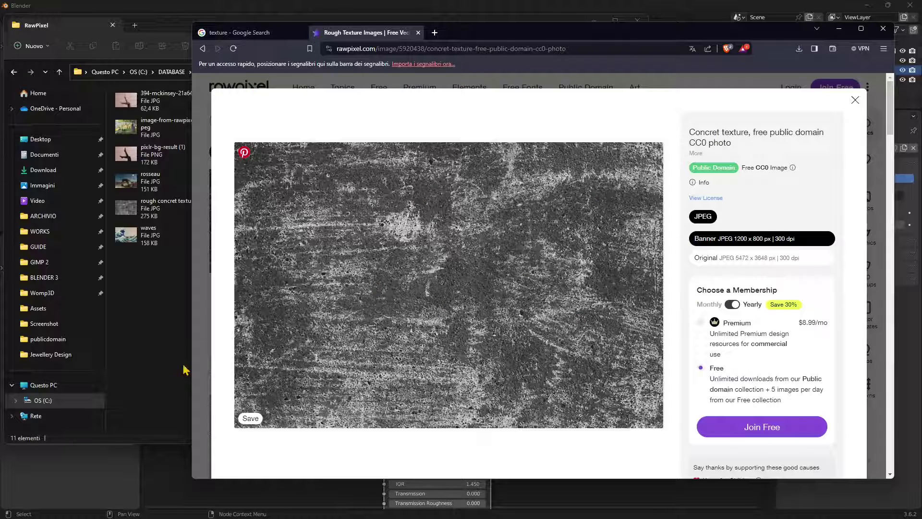
pyautogui.click(249, 419)
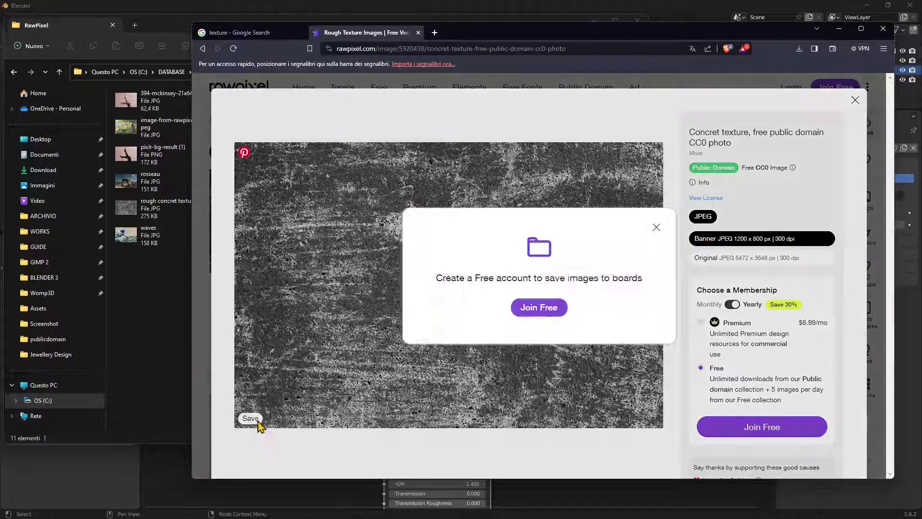
pyautogui.click(656, 227)
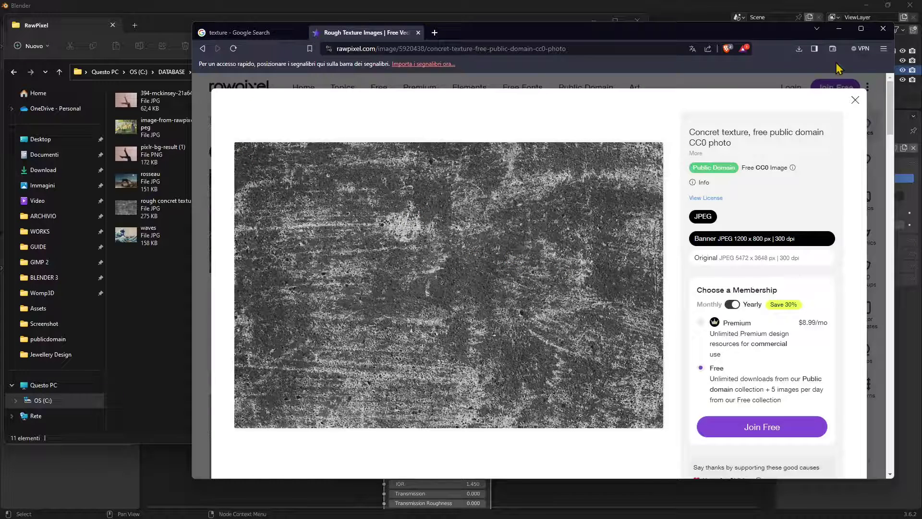
pyautogui.click(839, 28)
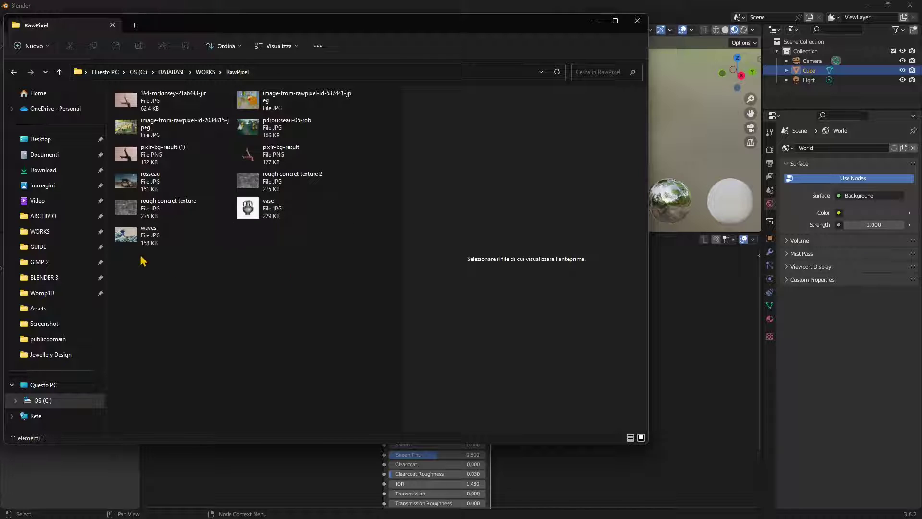
# Bring the "rough concret texture" JPG from the RawPixel folder into the shader editor as an image node beside the Principled BSDF.
pyautogui.click(126, 206)
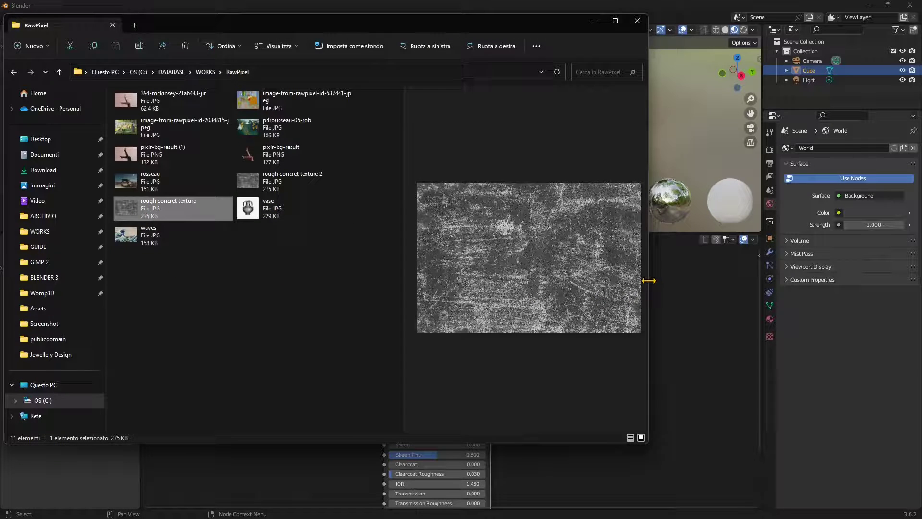
pyautogui.moveTo(648, 280); pyautogui.dragTo(298, 273)
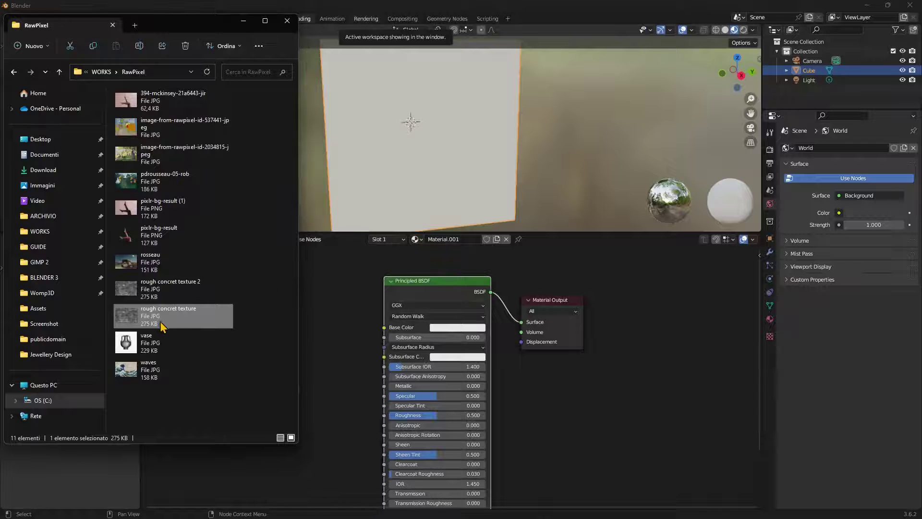
pyautogui.moveTo(160, 325); pyautogui.dragTo(405, 165)
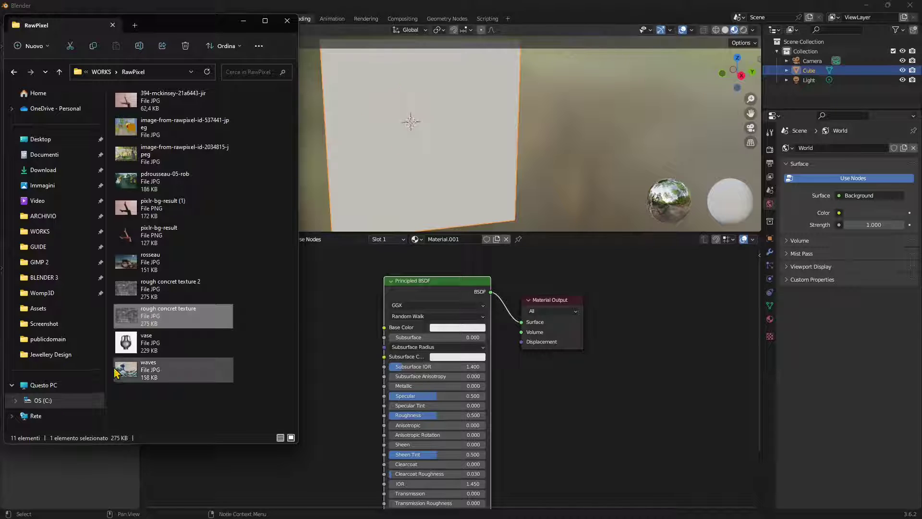
pyautogui.moveTo(121, 313); pyautogui.dragTo(336, 385)
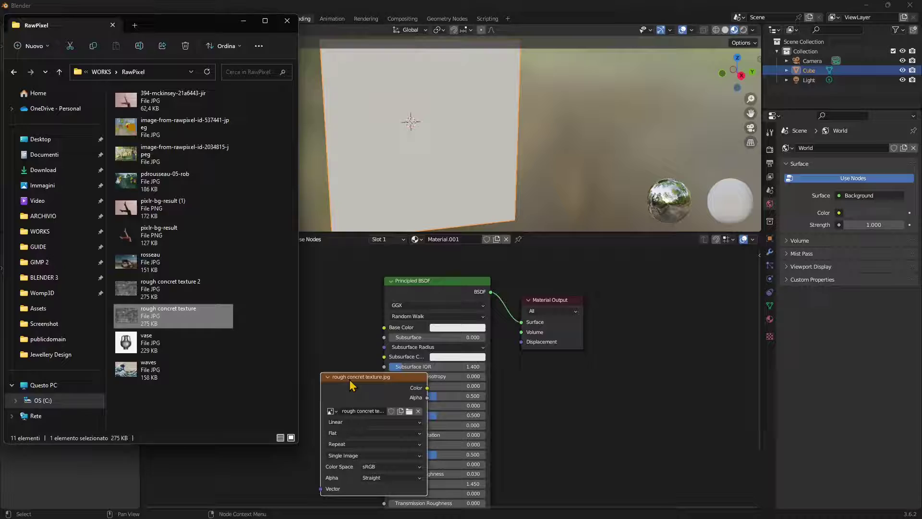
pyautogui.click(213, 336)
# Connect the concrete image's Color output to the Principled BSDF's Base Color and view the textured cube in material preview.
pyautogui.moveTo(489, 184)
pyautogui.mouseDown(button='middle')
pyautogui.moveTo(454, 200)
pyautogui.moveTo(704, 100)
pyautogui.mouseUp(button='middle')
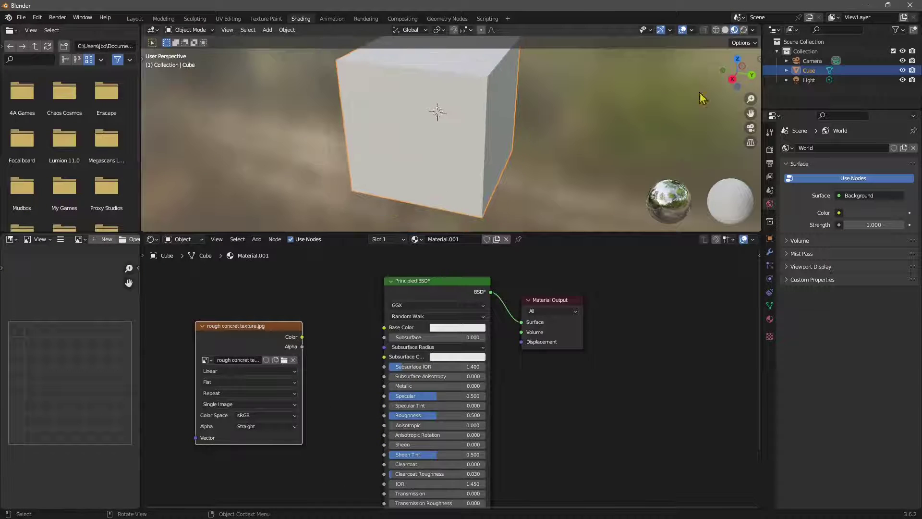
pyautogui.click(725, 29)
pyautogui.click(735, 30)
pyautogui.moveTo(440, 151); pyautogui.dragTo(420, 175, button='middle')
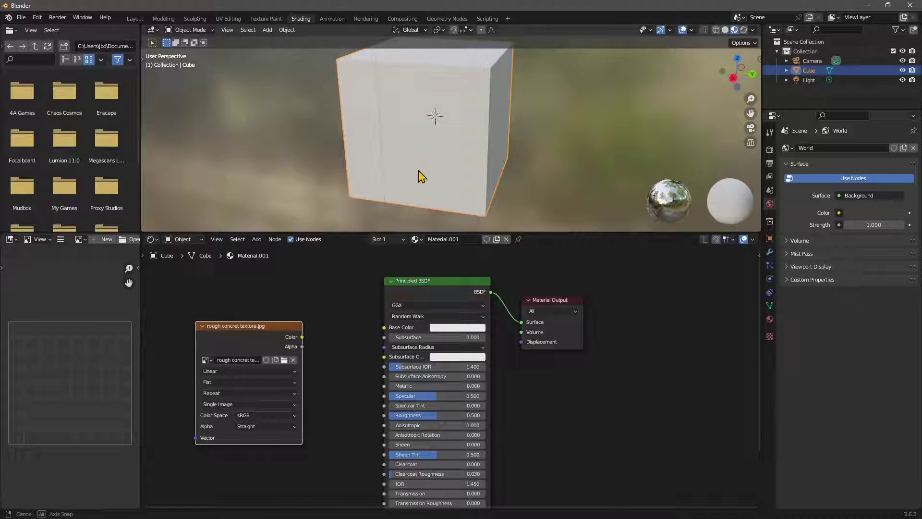
pyautogui.moveTo(302, 338); pyautogui.dragTo(382, 330)
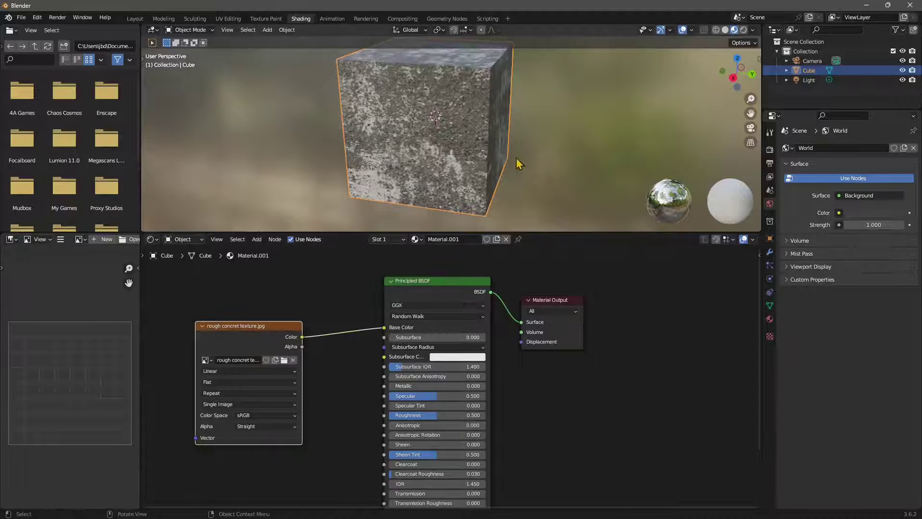
pyautogui.moveTo(483, 178); pyautogui.dragTo(531, 188, button='middle')
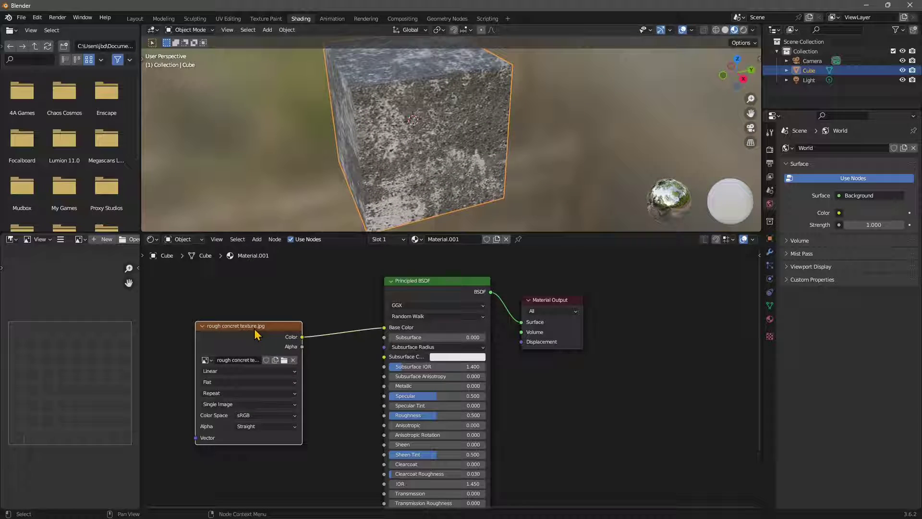
# Rearrange the image texture, Principled BSDF and Material Output nodes with more space between them.
pyautogui.moveTo(255, 327); pyautogui.dragTo(299, 307)
pyautogui.moveTo(559, 301); pyautogui.dragTo(586, 301)
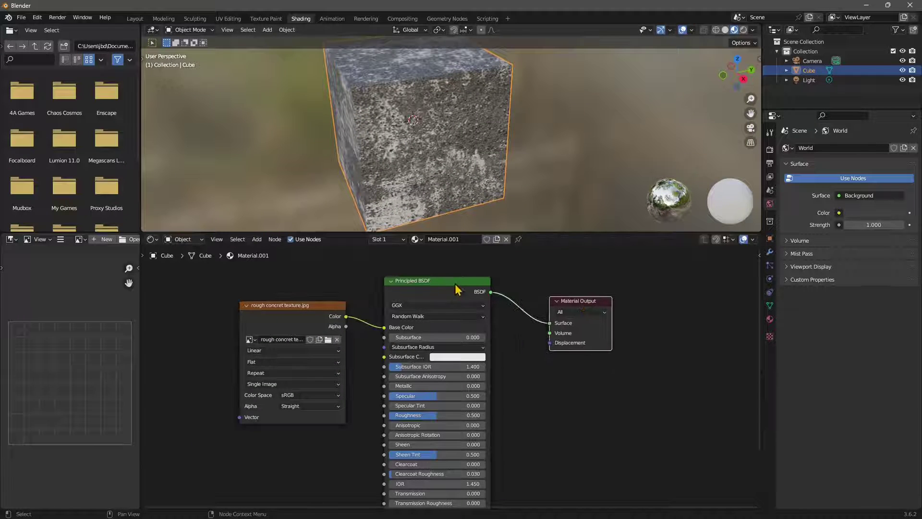
pyautogui.moveTo(413, 295); pyautogui.dragTo(440, 310)
pyautogui.moveTo(313, 307); pyautogui.dragTo(348, 302)
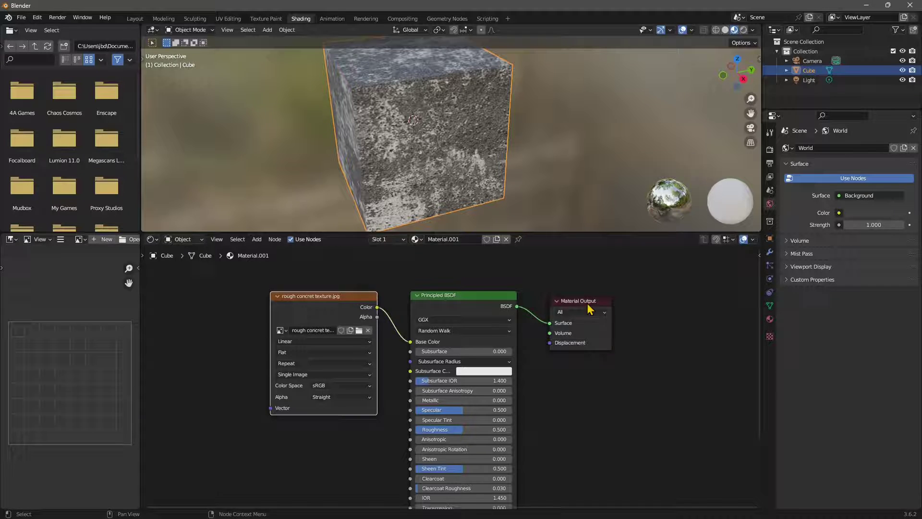
pyautogui.moveTo(586, 303); pyautogui.dragTo(656, 293)
pyautogui.moveTo(472, 295); pyautogui.dragTo(491, 285)
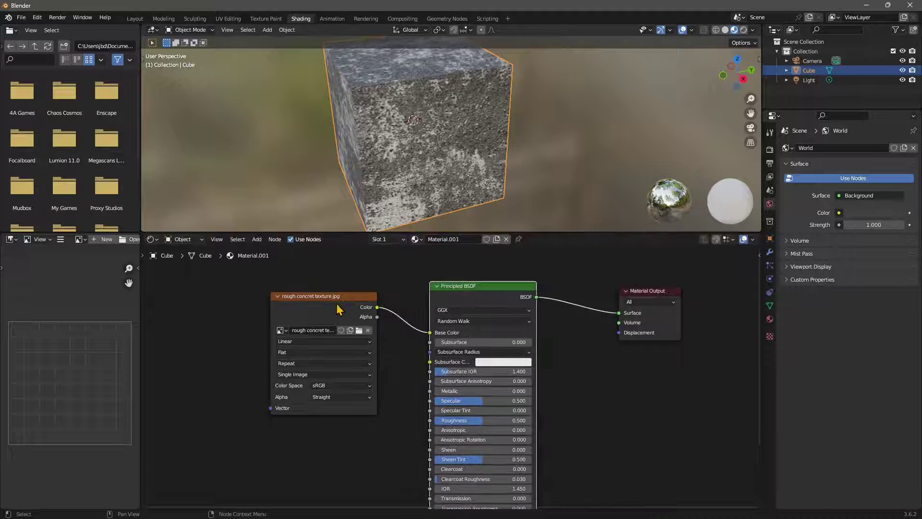
pyautogui.moveTo(340, 295); pyautogui.dragTo(357, 293)
pyautogui.moveTo(368, 158); pyautogui.dragTo(422, 152, button='middle')
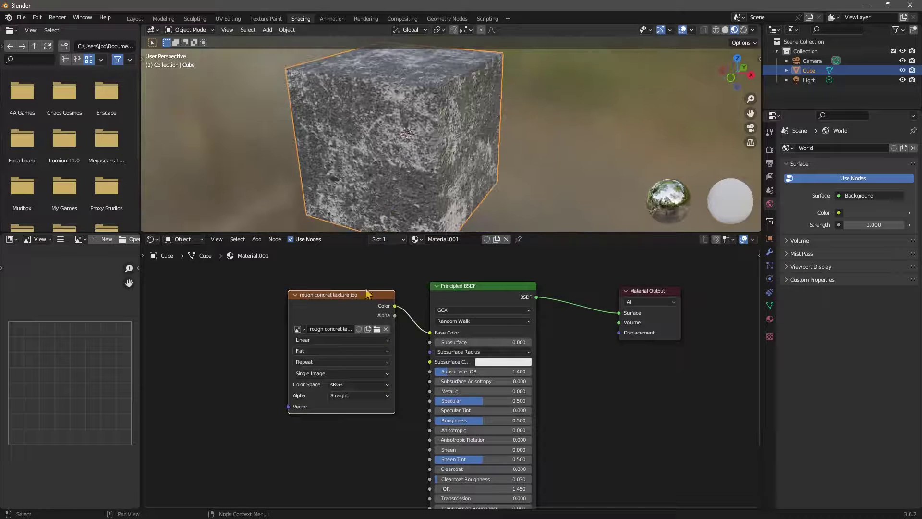
# Add Texture Coordinate and Mapping nodes to the concrete image node with Node Wrangler's Add Texture Setup.
pyautogui.click(759, 255)
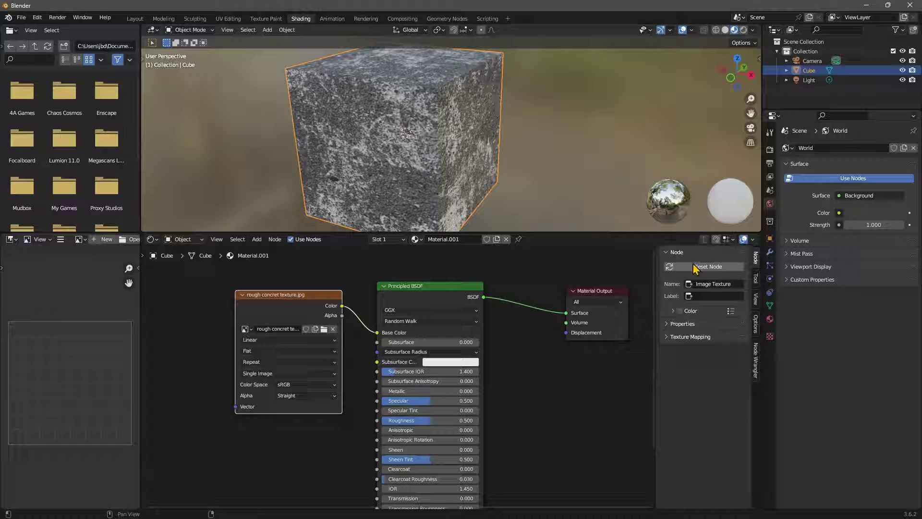
pyautogui.click(756, 362)
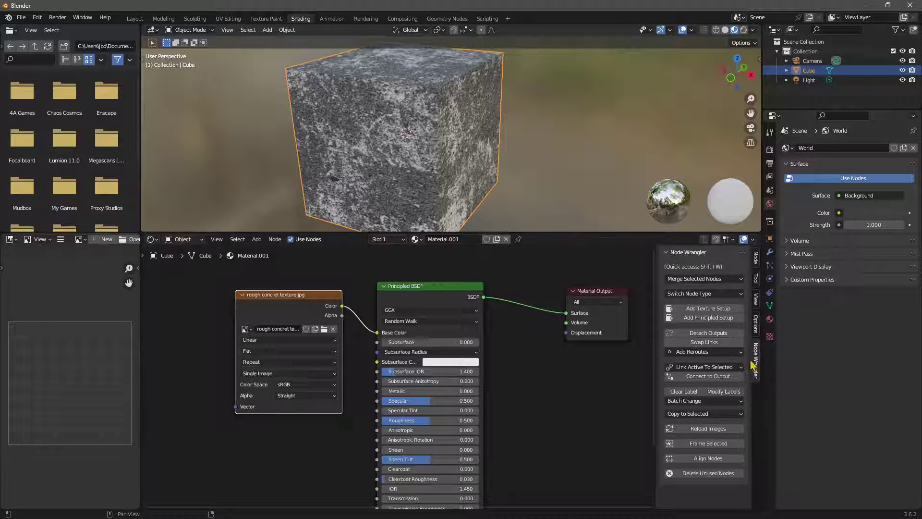
pyautogui.click(701, 310)
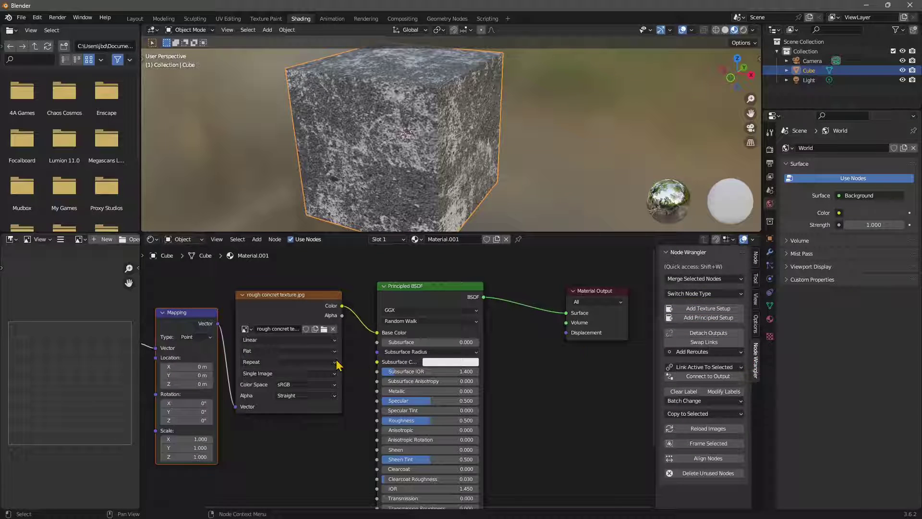
# Space out the Texture Coordinate and Mapping nodes ahead of the image node and inspect the cube's texture.
pyautogui.moveTo(270, 357); pyautogui.dragTo(493, 359, button='middle')
pyautogui.keyDown('shift'); pyautogui.moveTo(379, 342); pyautogui.dragTo(300, 335, button='middle'); pyautogui.keyUp('shift')
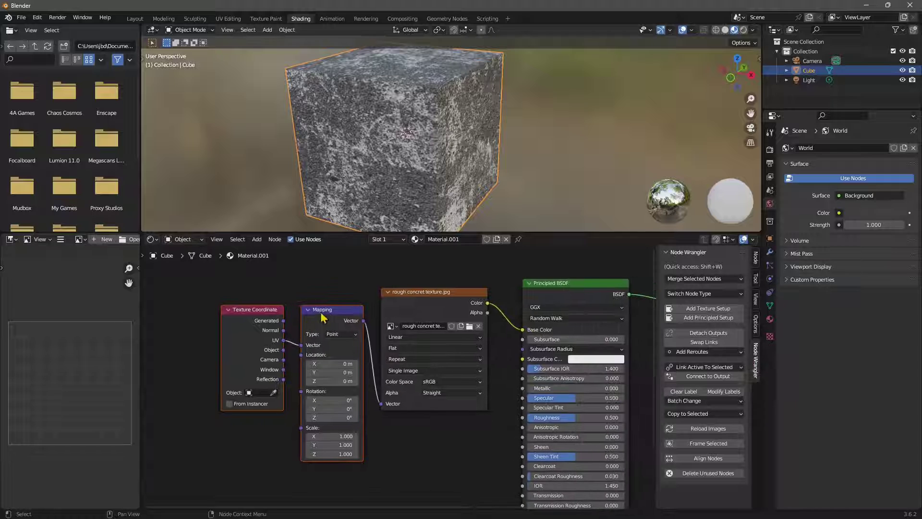
pyautogui.moveTo(321, 312); pyautogui.dragTo(202, 317)
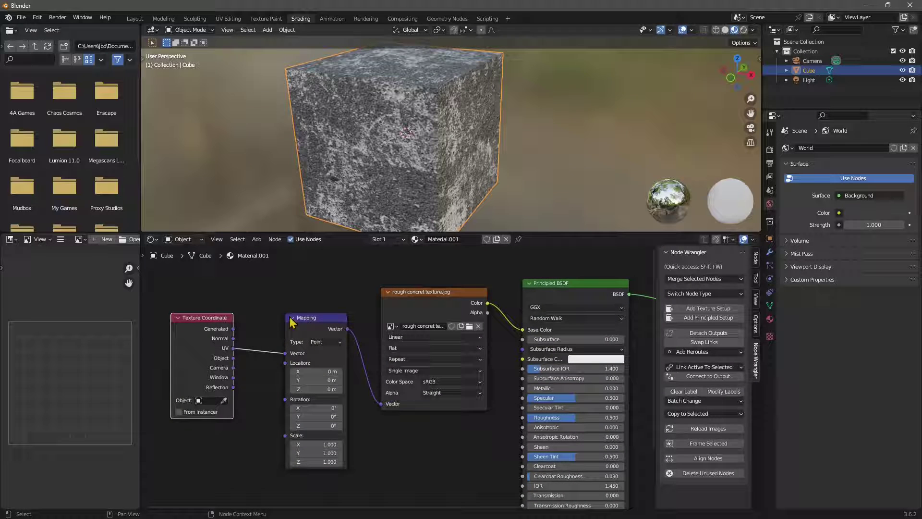
pyautogui.click(321, 328)
pyautogui.moveTo(431, 111); pyautogui.dragTo(406, 113, button='middle')
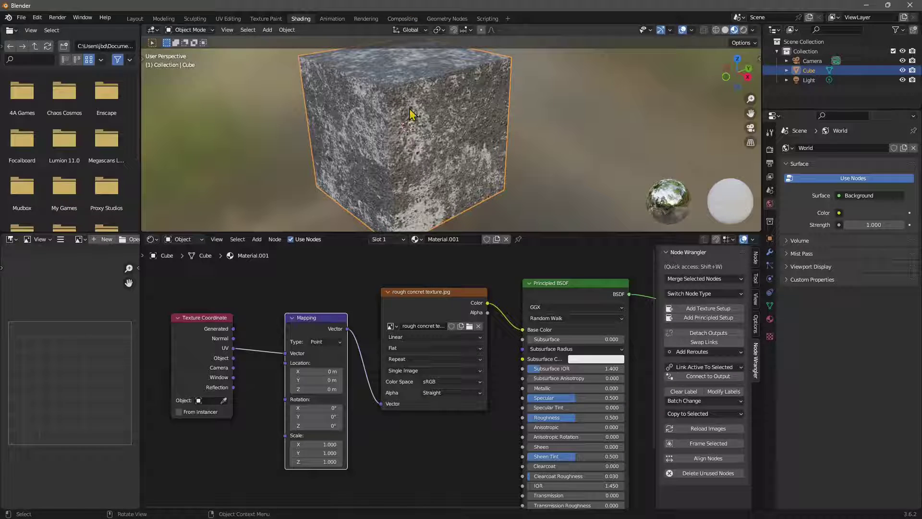
pyautogui.keyDown('shift'); pyautogui.moveTo(410, 114); pyautogui.dragTo(422, 126, button='middle'); pyautogui.keyUp('shift')
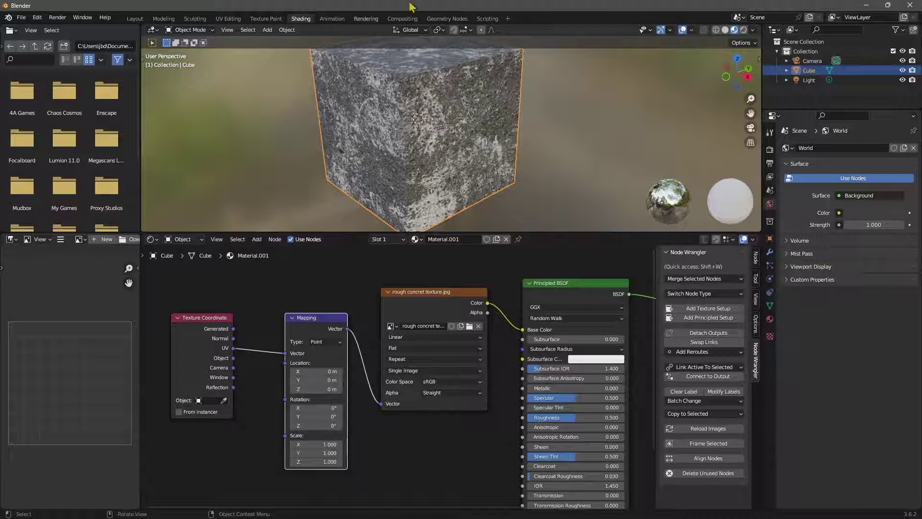
pyautogui.moveTo(412, 102)
pyautogui.mouseDown(button='middle')
pyautogui.moveTo(451, 148)
pyautogui.moveTo(443, 113)
pyautogui.moveTo(417, 114)
pyautogui.mouseUp(button='middle')
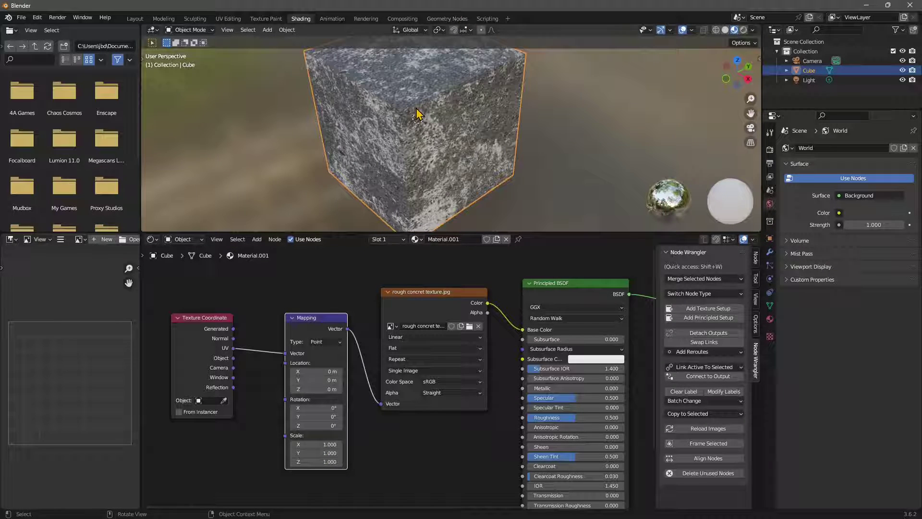
# In the Texture Paint workspace, paint a white X across one cube face with the 50 px TexDraw brush.
pyautogui.click(269, 19)
pyautogui.scroll(10, 620, 271)
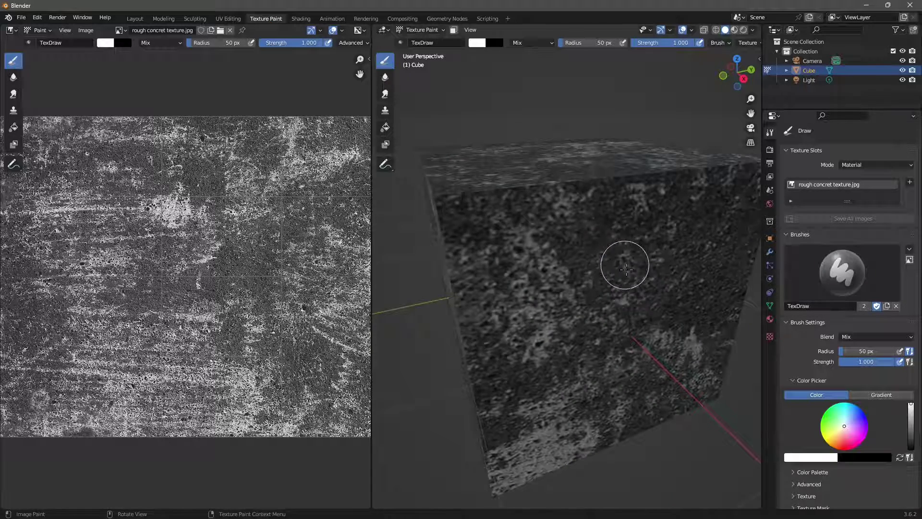
pyautogui.moveTo(447, 192); pyautogui.dragTo(646, 384)
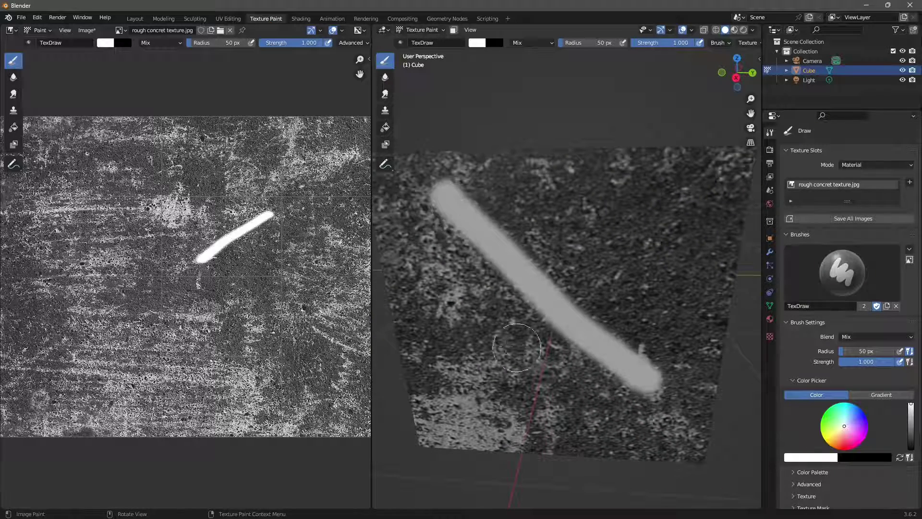
pyautogui.moveTo(452, 406); pyautogui.dragTo(641, 193)
pyautogui.scroll(-5, 549, 305)
pyautogui.scroll(2, 196, 255)
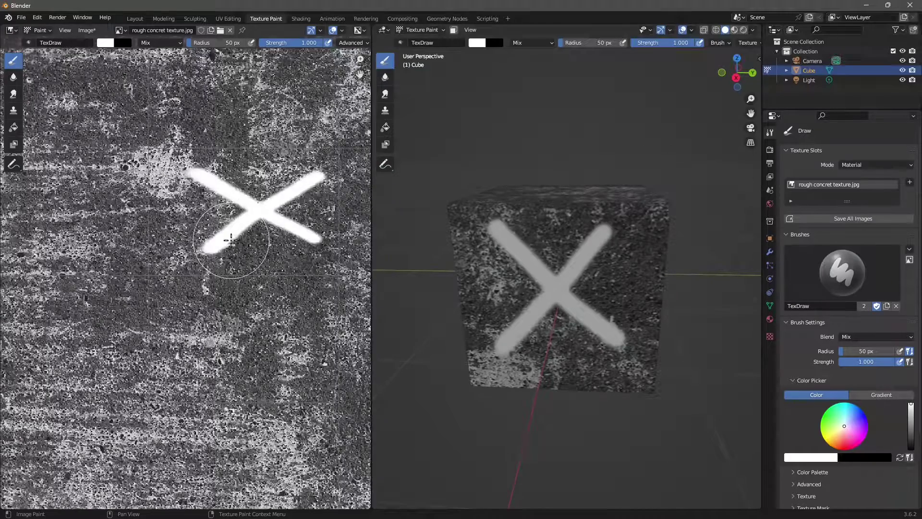
pyautogui.scroll(-2, 260, 186)
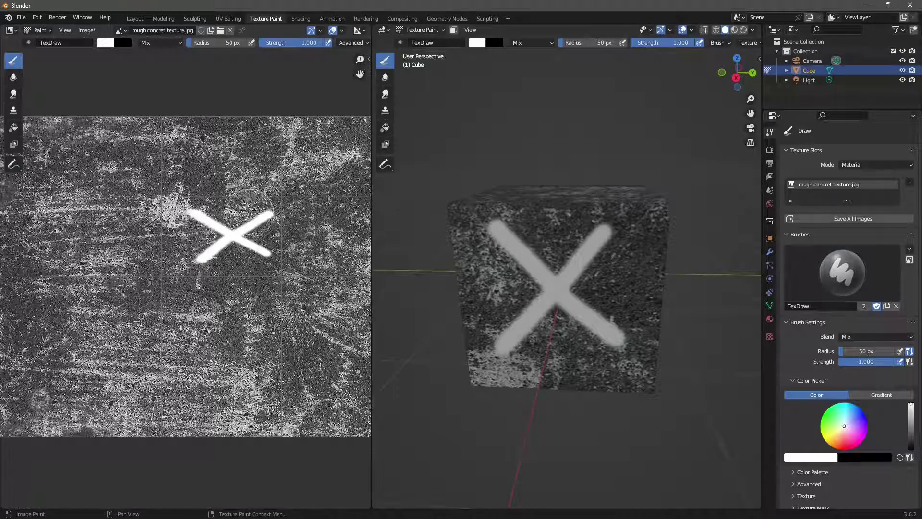
# Undo the two brush strokes painted on the cube.
pyautogui.moveTo(528, 255)
pyautogui.mouseDown(button='middle')
pyautogui.moveTo(577, 245)
pyautogui.moveTo(590, 261)
pyautogui.moveTo(532, 298)
pyautogui.moveTo(557, 240)
pyautogui.mouseUp(button='middle')
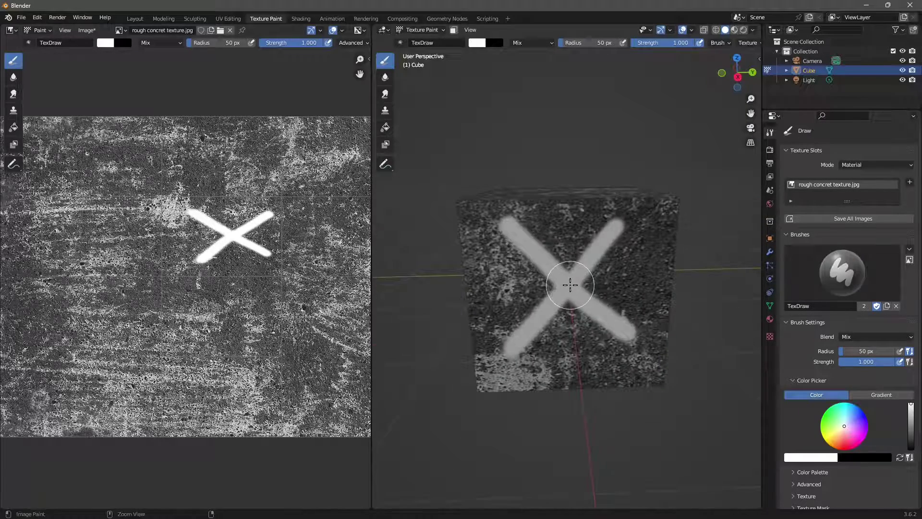
pyautogui.hotkey('ctrl', 'z')
pyautogui.hotkey('ctrl', 'z')
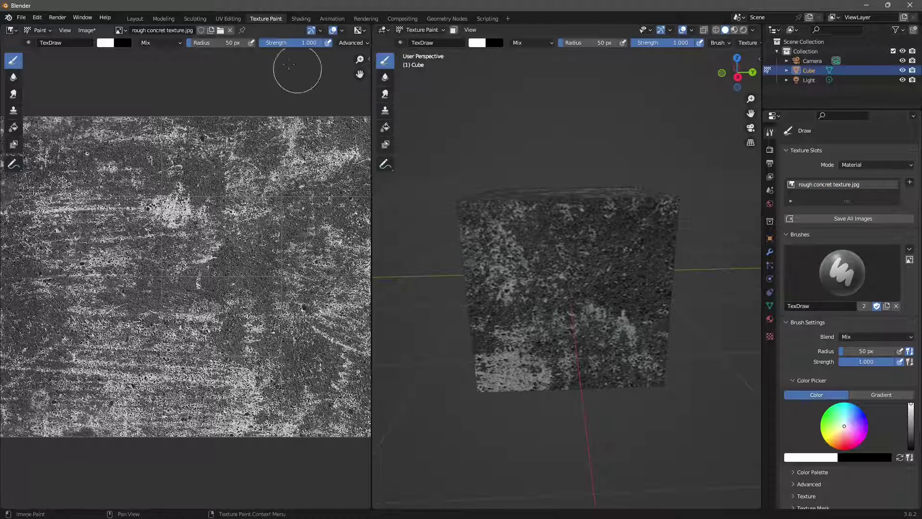
# In the UV Editing workspace, select the cube's UV faces one after another to examine the image area each covers.
pyautogui.click(228, 18)
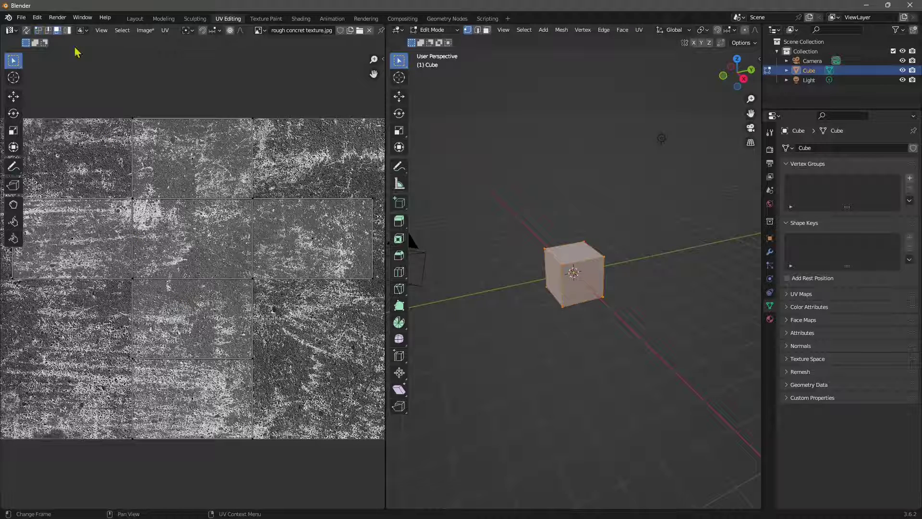
pyautogui.click(192, 168)
pyautogui.click(265, 231)
pyautogui.click(98, 255)
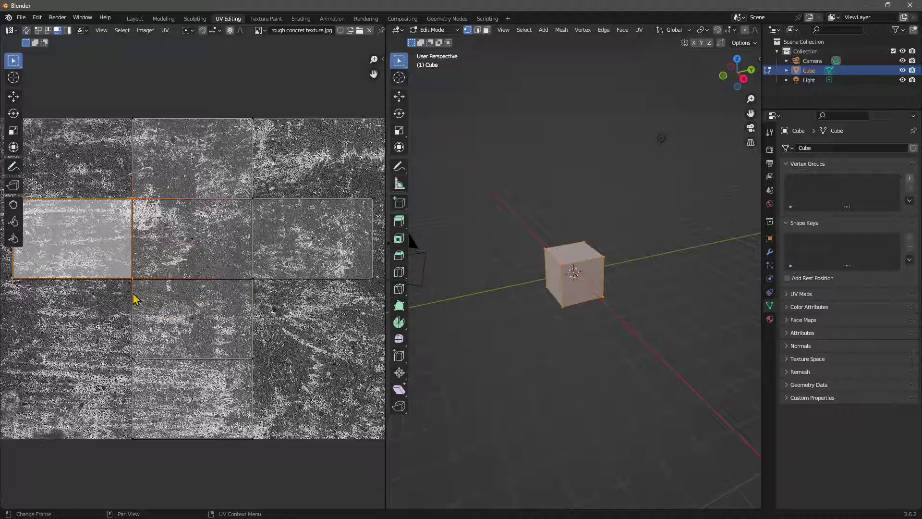
pyautogui.click(167, 324)
pyautogui.click(206, 382)
pyautogui.scroll(3, 571, 299)
# Set the 3D view to face selection, clear the selection and pick individual cube faces to examine their UV areas.
pyautogui.moveTo(571, 299); pyautogui.dragTo(533, 281, button='middle')
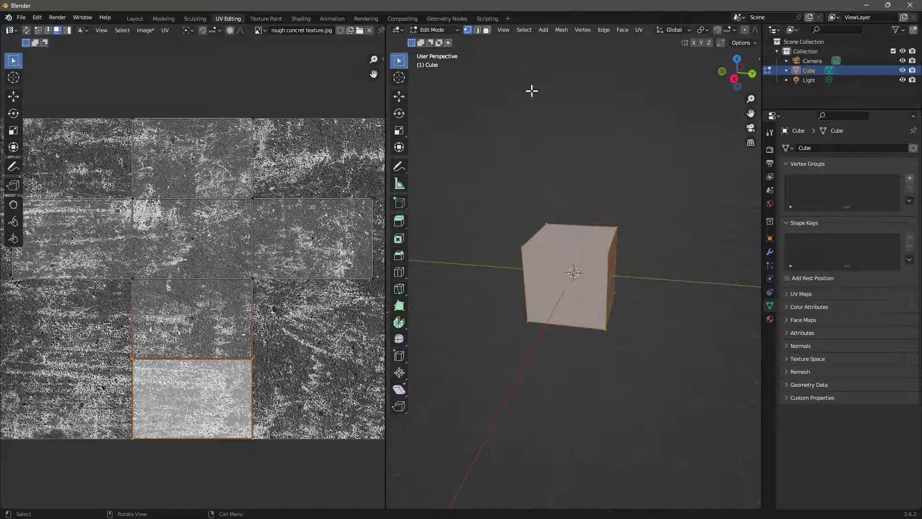
pyautogui.click(486, 30)
pyautogui.click(490, 78)
pyautogui.moveTo(597, 271); pyautogui.dragTo(548, 270, button='middle')
pyautogui.click(580, 241)
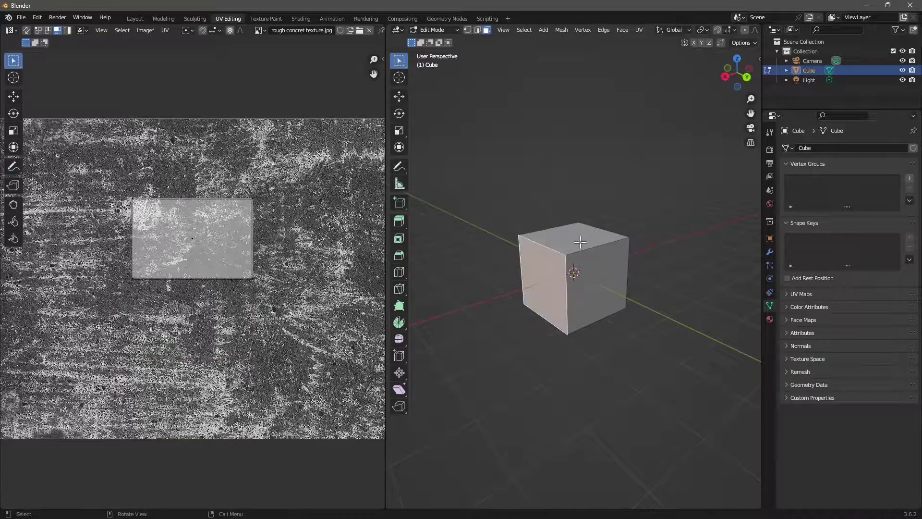
# Select the cube's faces one at a time, including the underside, to examine the image area each one covers.
pyautogui.click(545, 276)
pyautogui.click(597, 293)
pyautogui.moveTo(606, 351); pyautogui.dragTo(496, 284, button='middle')
pyautogui.click(605, 302)
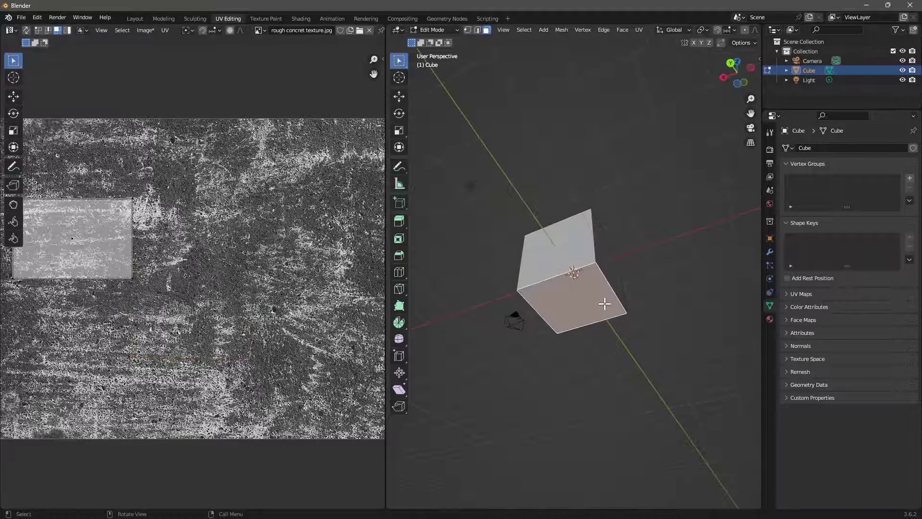
pyautogui.moveTo(625, 241); pyautogui.dragTo(589, 271, button='middle')
pyautogui.click(588, 272)
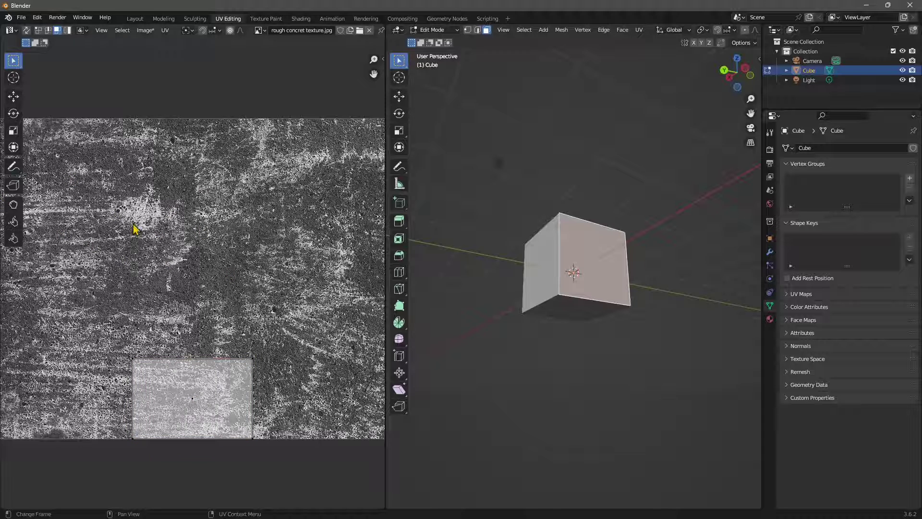
pyautogui.click(561, 307)
pyautogui.click(535, 290)
pyautogui.moveTo(535, 290); pyautogui.dragTo(605, 348, button='middle')
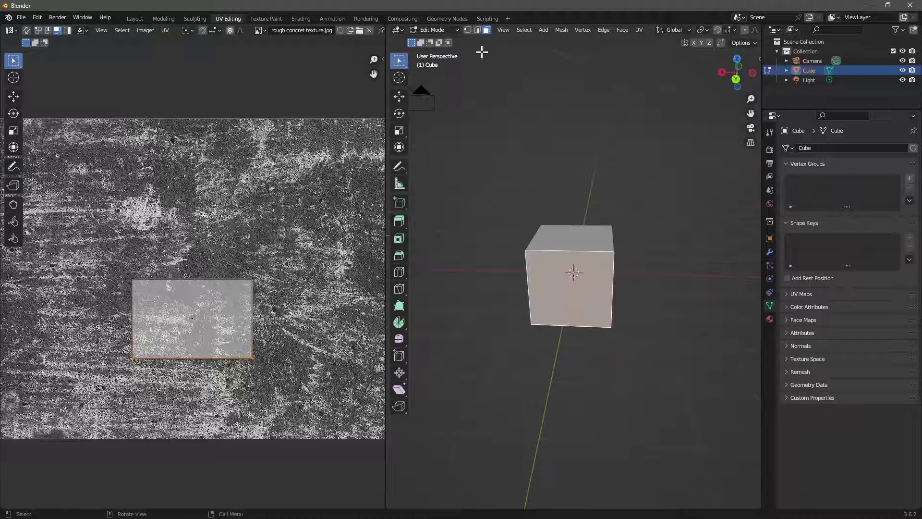
# Select all faces of the cube and examine the complete UV layout over the image against the cube from several sides.
pyautogui.click(524, 30)
pyautogui.click(526, 40)
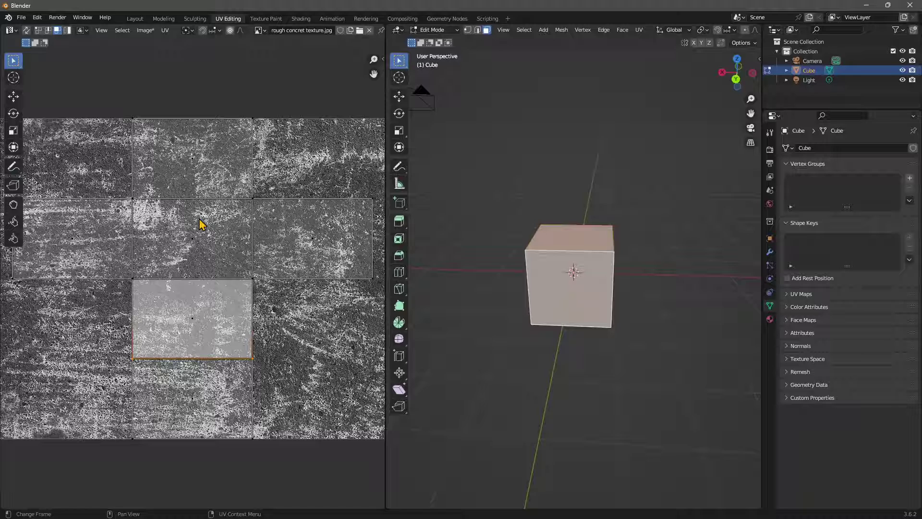
pyautogui.moveTo(645, 331); pyautogui.dragTo(584, 350, button='middle')
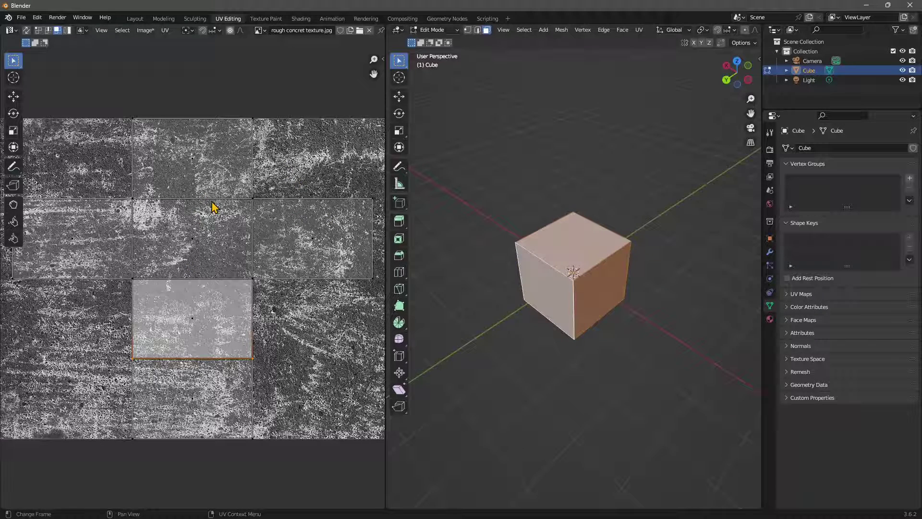
pyautogui.moveTo(524, 260); pyautogui.dragTo(610, 297, button='middle')
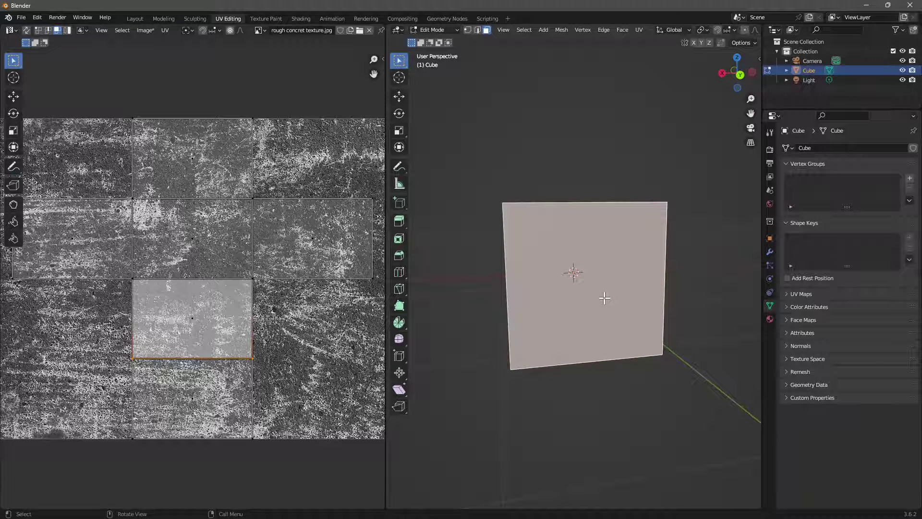
pyautogui.moveTo(605, 299); pyautogui.dragTo(569, 245, button='middle')
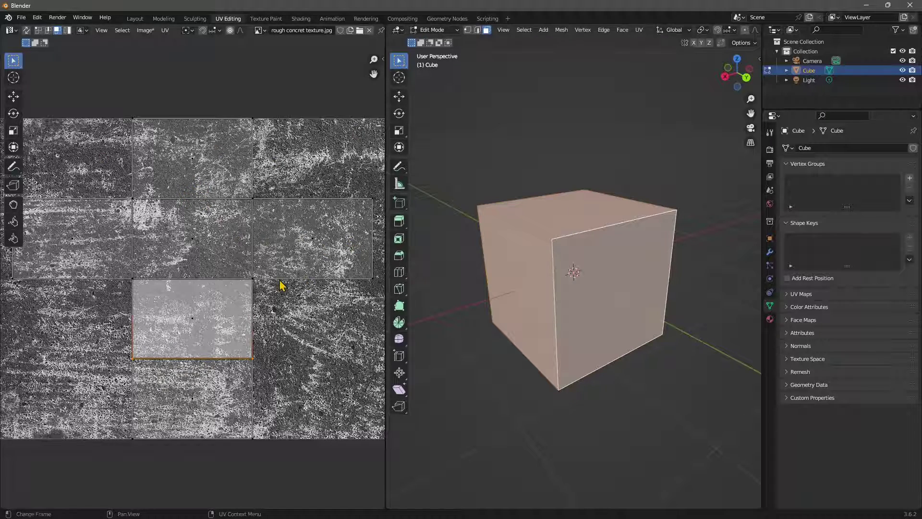
pyautogui.scroll(-1, 234, 289)
pyautogui.keyDown('shift'); pyautogui.moveTo(184, 290); pyautogui.dragTo(208, 296, button='middle'); pyautogui.keyUp('shift')
pyautogui.scroll(1, 240, 269)
pyautogui.scroll(-2, 233, 292)
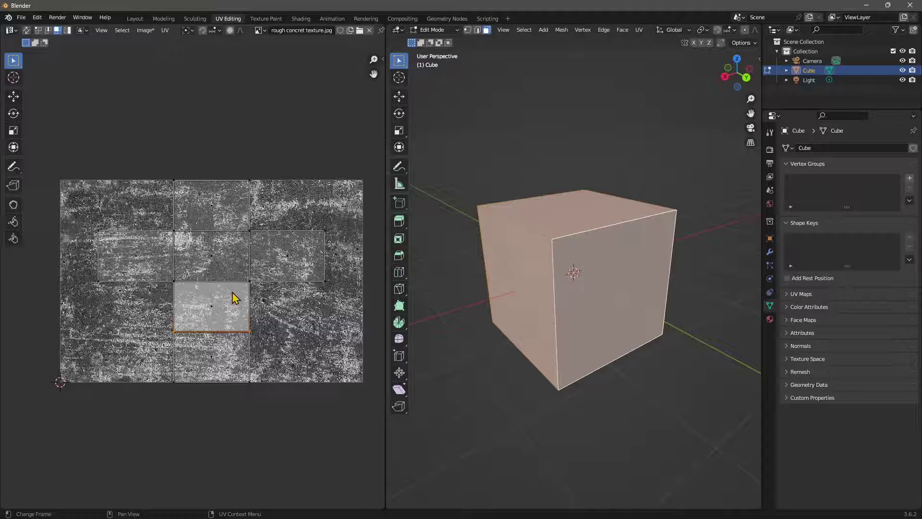
pyautogui.scroll(1, 237, 299)
pyautogui.moveTo(484, 278); pyautogui.dragTo(647, 259, button='middle')
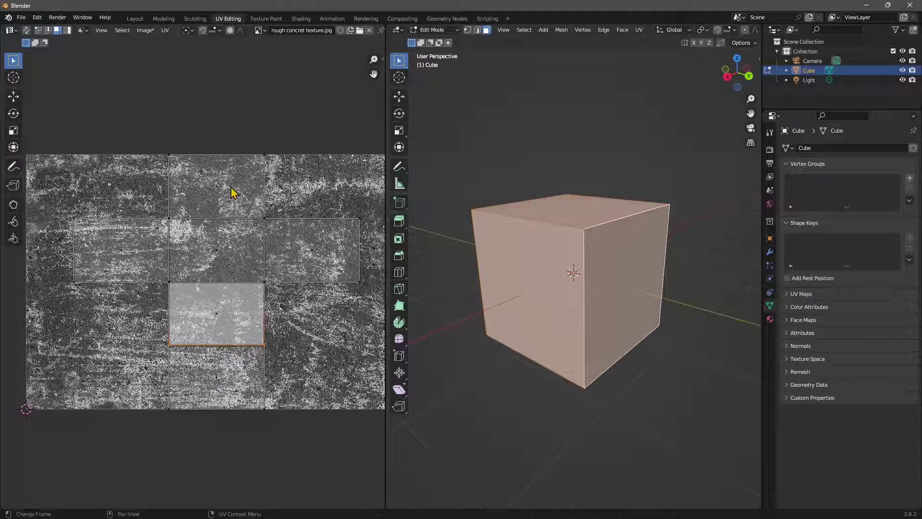
pyautogui.moveTo(651, 305); pyautogui.dragTo(544, 212, button='middle')
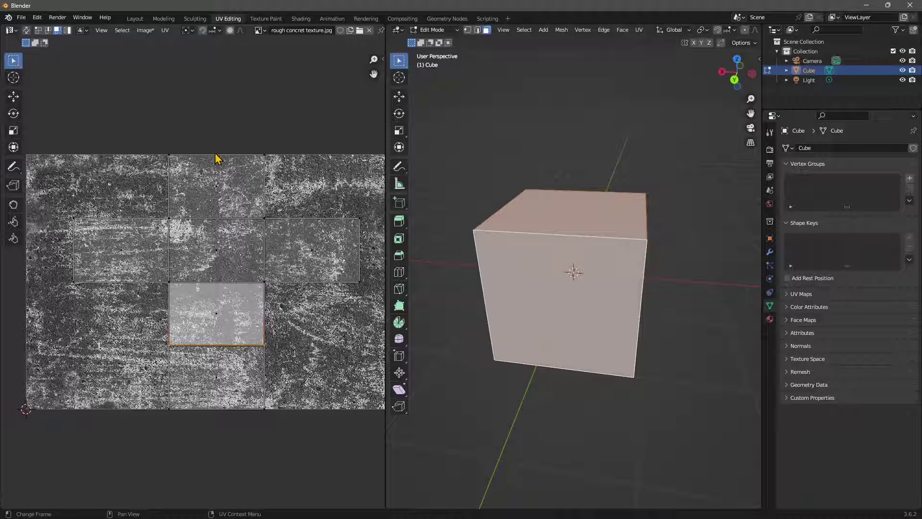
# Select a side face and the top face individually, reselect the whole cube, and compare its sides with the UV layout.
pyautogui.click(557, 254)
pyautogui.click(578, 206)
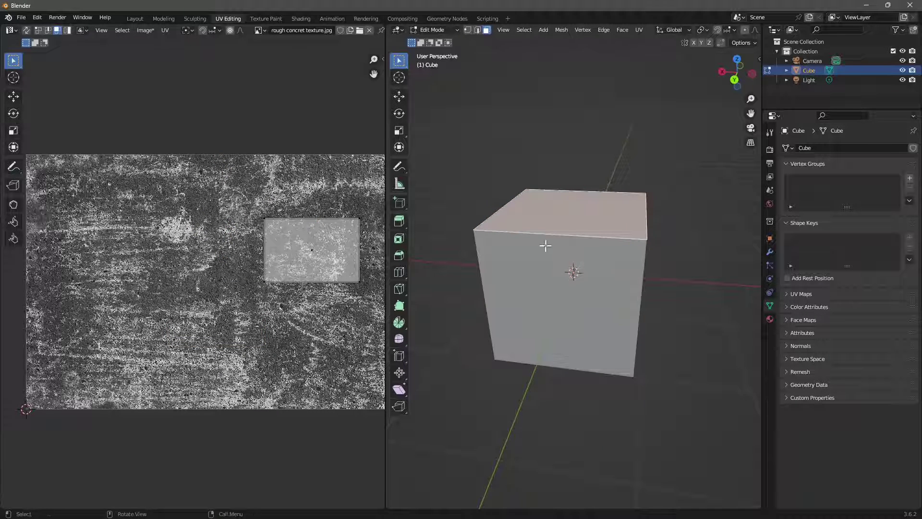
pyautogui.moveTo(545, 245); pyautogui.dragTo(526, 114, button='middle')
pyautogui.click(524, 31)
pyautogui.click(538, 51)
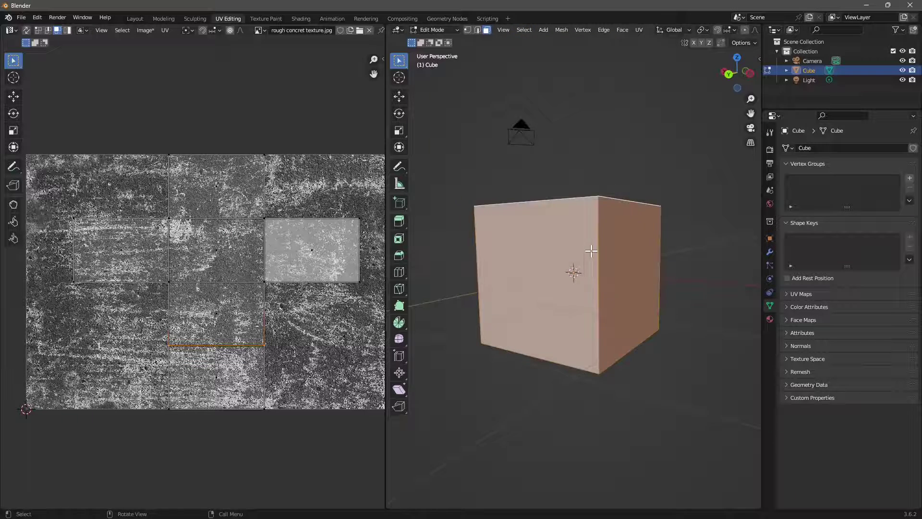
pyautogui.moveTo(587, 251); pyautogui.dragTo(163, 236, button='middle')
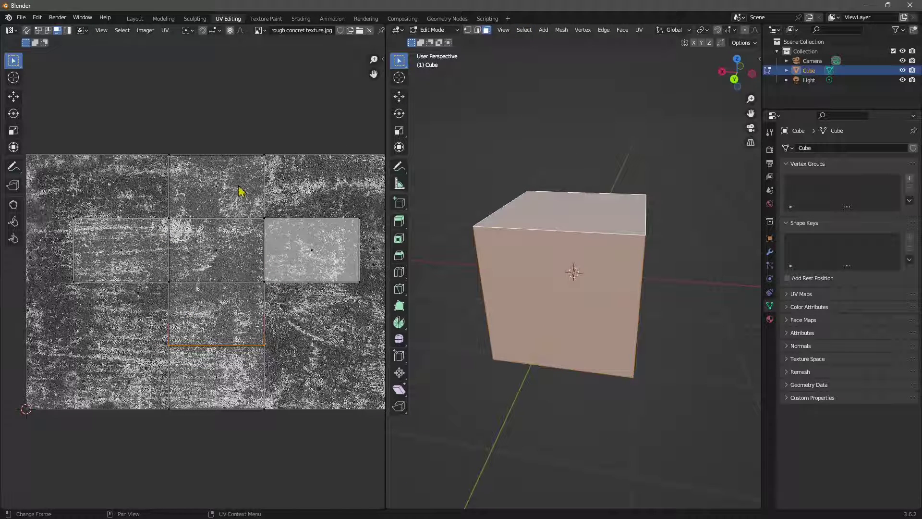
pyautogui.moveTo(584, 255); pyautogui.dragTo(149, 274, button='middle')
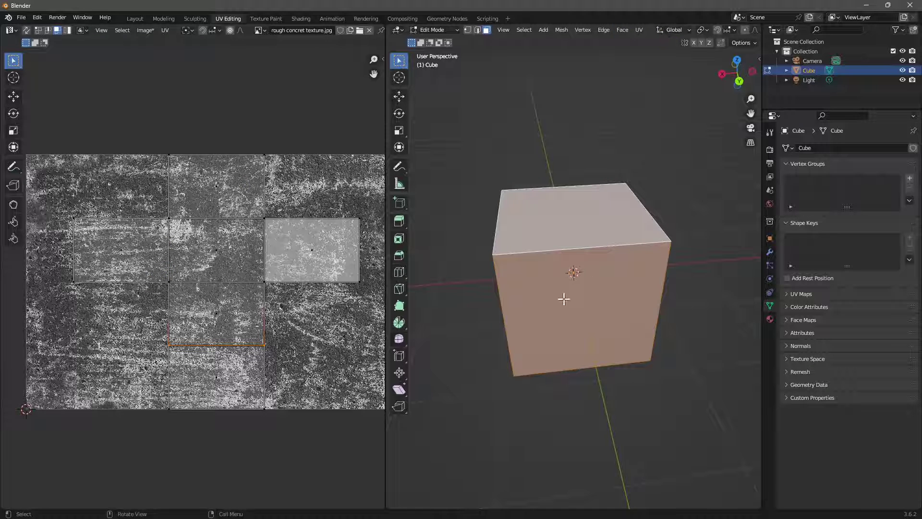
# Switch the 3D viewport to Material Preview shading and inspect the concrete texture on the cube's faces.
pyautogui.scroll(-8, 576, 30)
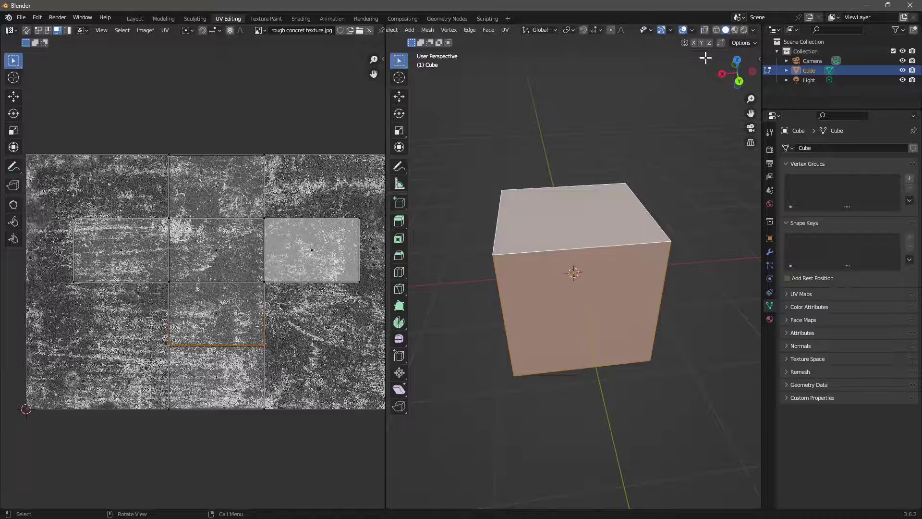
pyautogui.click(736, 31)
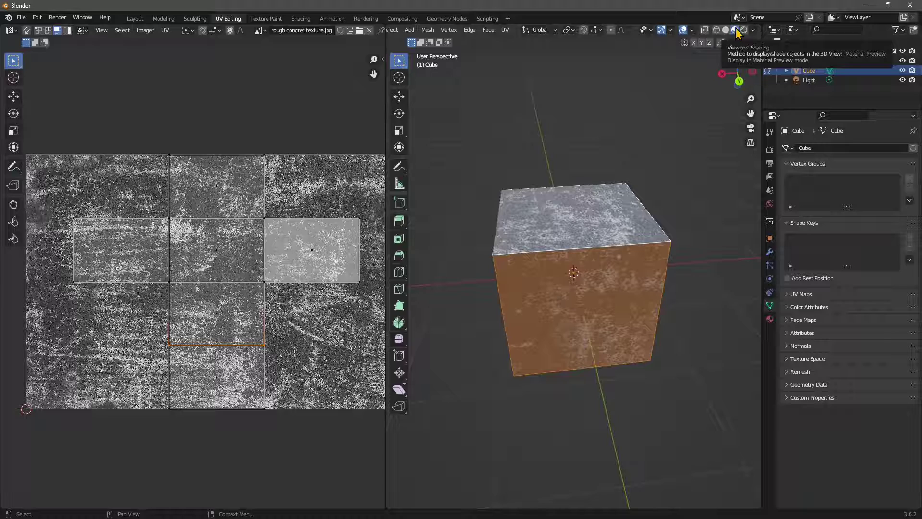
pyautogui.scroll(4, 575, 341)
pyautogui.moveTo(570, 329); pyautogui.dragTo(456, 379, button='middle')
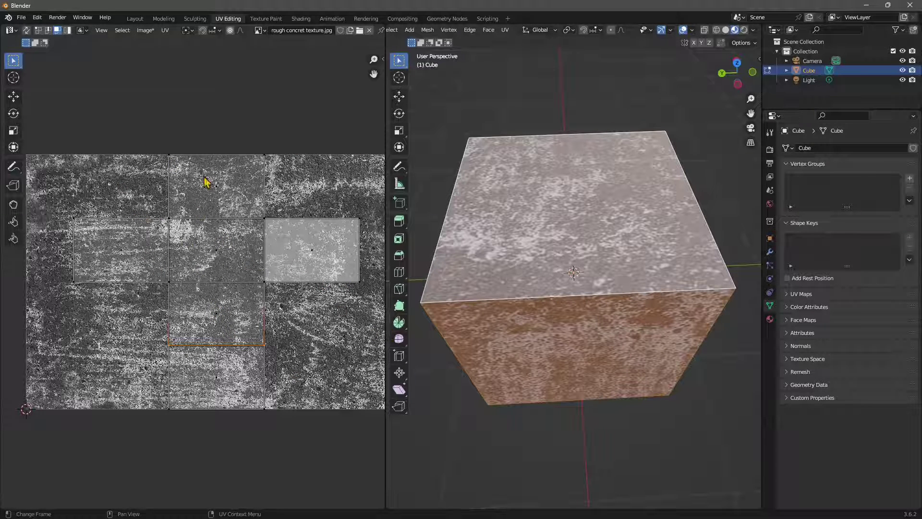
pyautogui.moveTo(569, 308); pyautogui.dragTo(507, 184, button='middle')
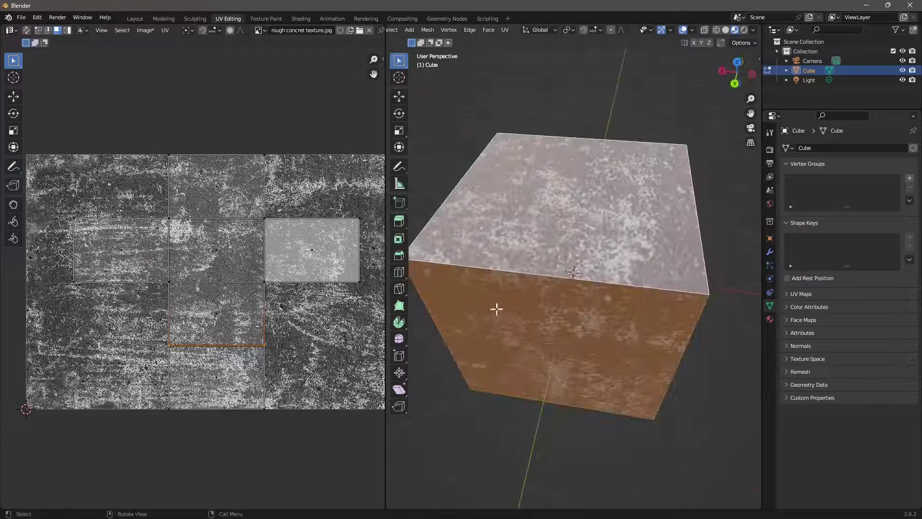
pyautogui.scroll(-4, 497, 309)
pyautogui.moveTo(596, 283); pyautogui.dragTo(555, 288, button='middle')
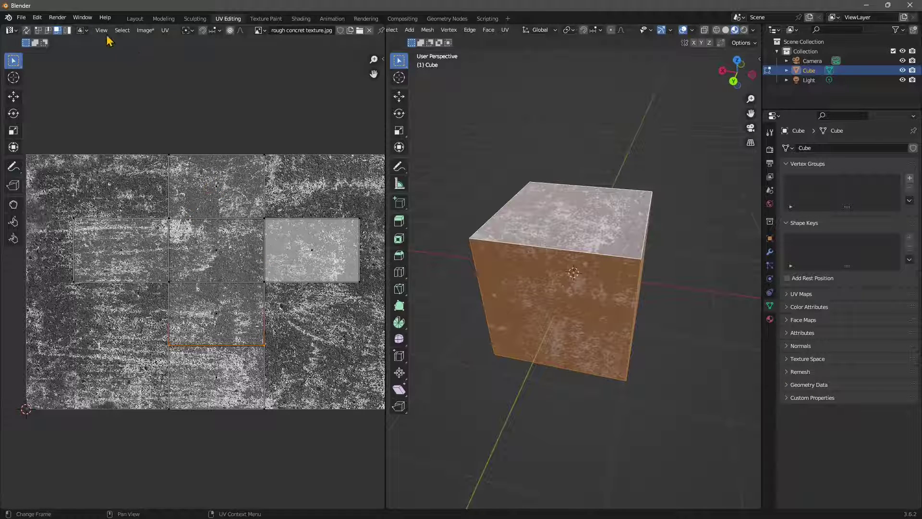
# Select all UV faces in the UV editor and scale the layout down horizontally until the faces are roughly square.
pyautogui.click(122, 29)
pyautogui.click(126, 49)
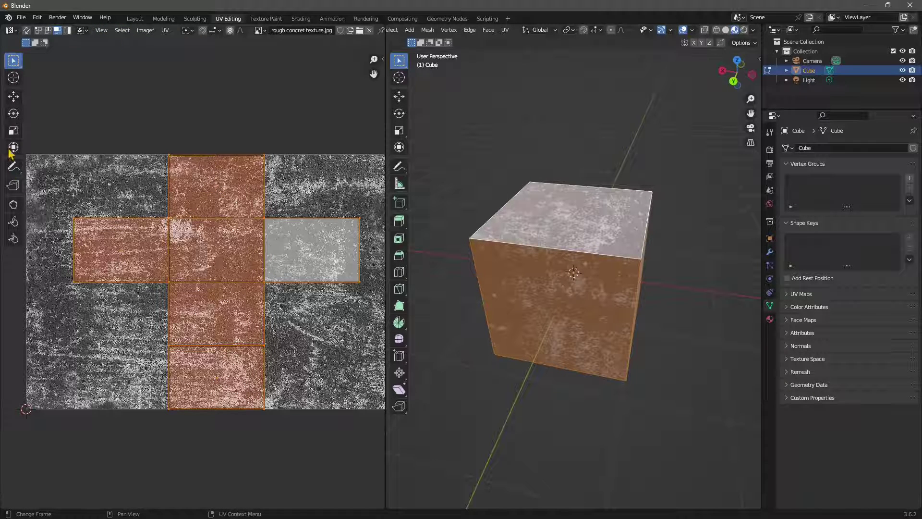
pyautogui.click(14, 132)
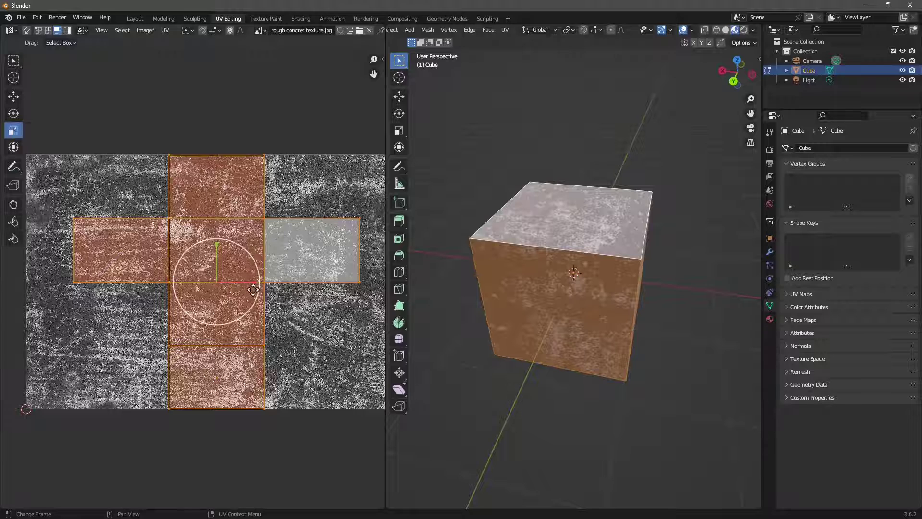
pyautogui.moveTo(252, 286); pyautogui.dragTo(240, 286)
pyautogui.moveTo(577, 227); pyautogui.dragTo(507, 322, button='middle')
# Scale the whole UV layout up to nearly six times its size and examine the texture on the cube up close.
pyautogui.scroll(-3, 216, 288)
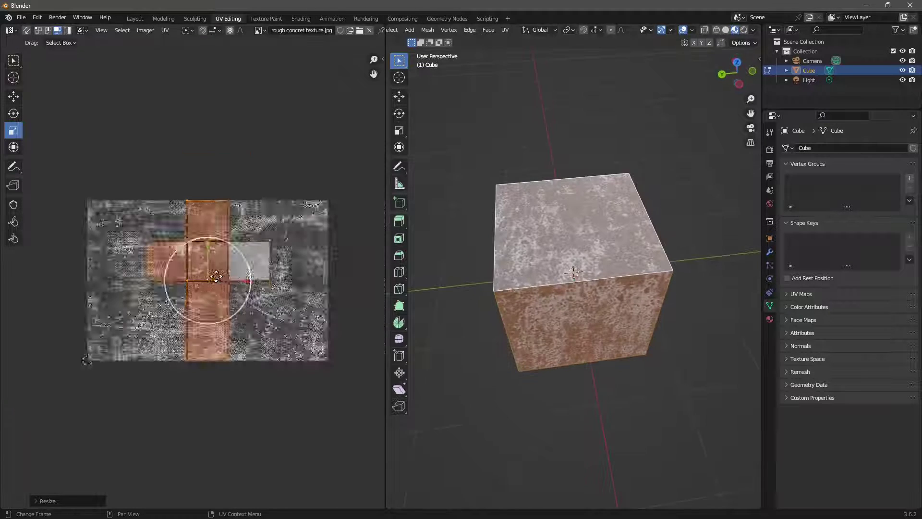
pyautogui.press('s')
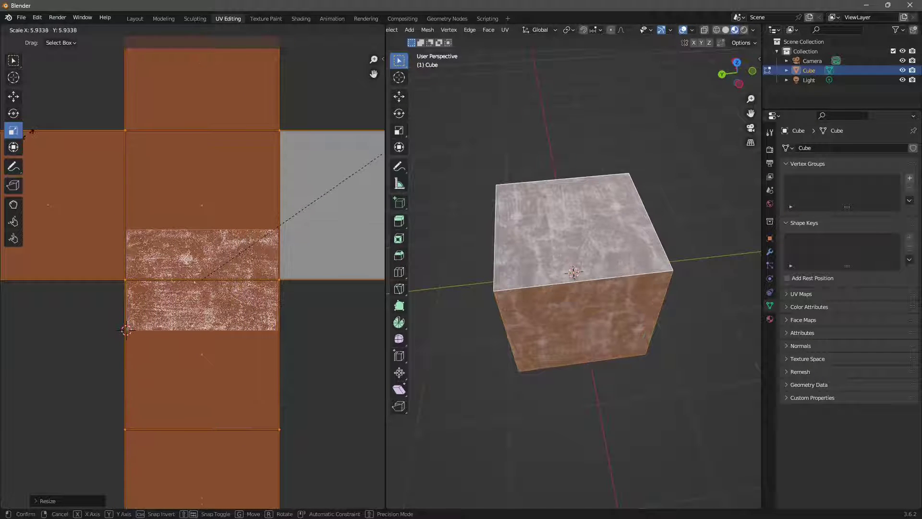
pyautogui.click(29, 143)
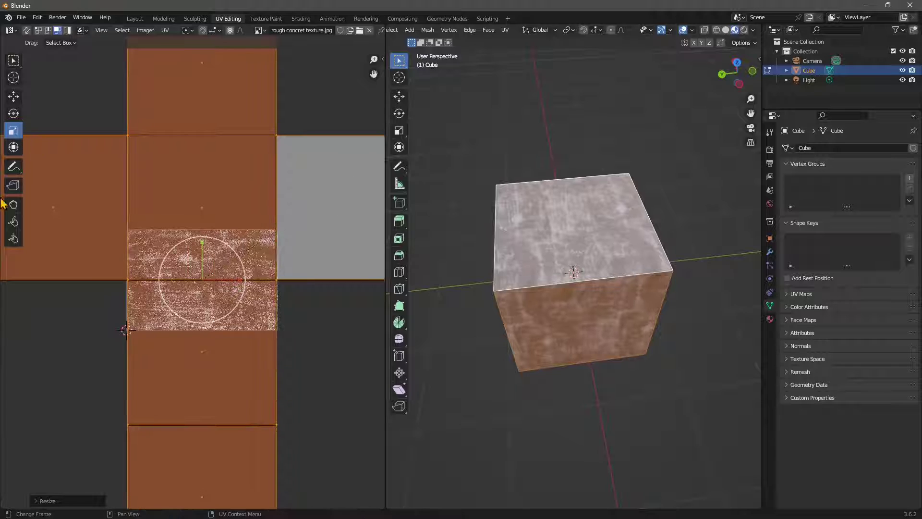
pyautogui.moveTo(619, 269); pyautogui.dragTo(590, 358, button='middle')
pyautogui.scroll(6, 603, 275)
# Scale the UV layout down to about half its size and inspect the concrete detail on several cube faces.
pyautogui.moveTo(224, 258); pyautogui.dragTo(225, 281)
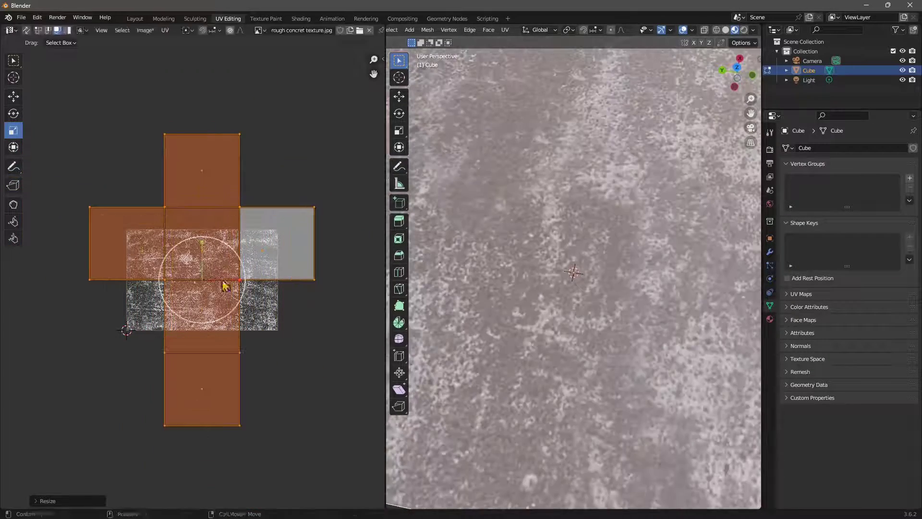
pyautogui.scroll(-5, 564, 294)
pyautogui.moveTo(505, 303); pyautogui.dragTo(513, 295, button='middle')
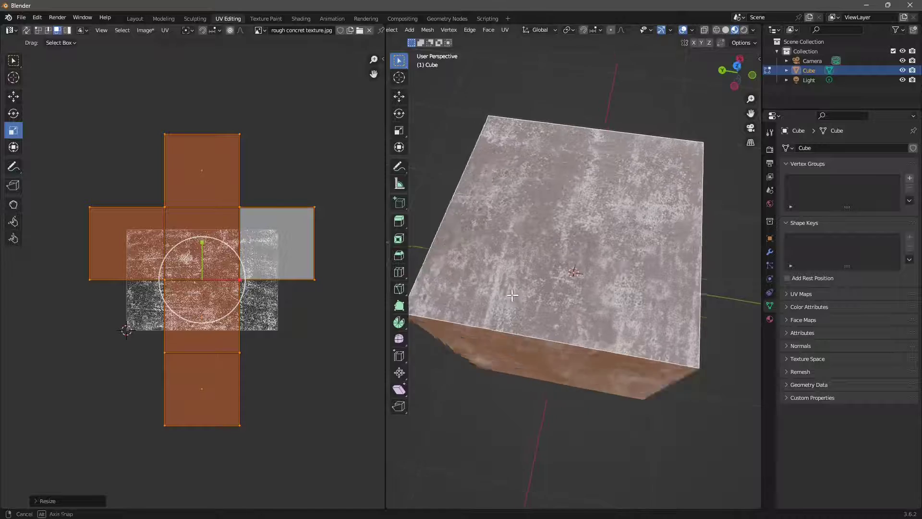
pyautogui.moveTo(595, 239); pyautogui.dragTo(541, 302, button='middle')
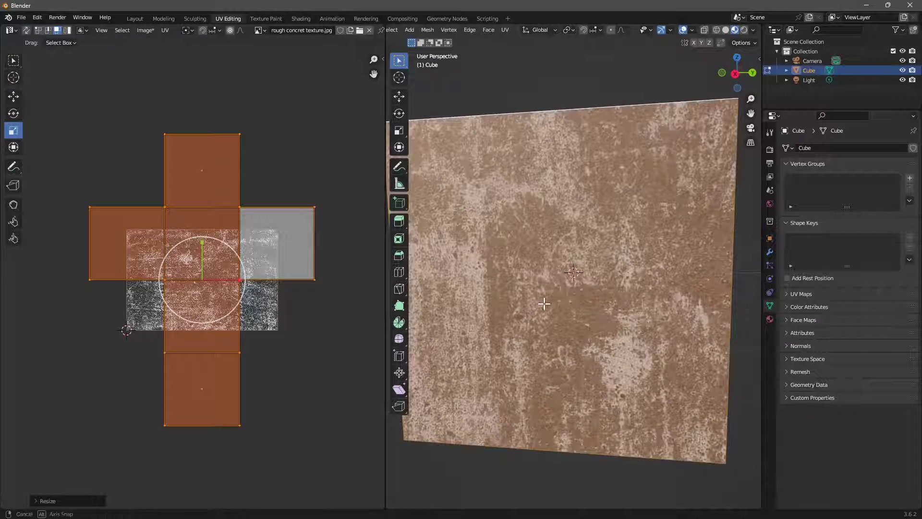
pyautogui.scroll(3, 521, 324)
pyautogui.keyDown('shift'); pyautogui.moveTo(477, 324); pyautogui.dragTo(503, 286, button='middle'); pyautogui.keyUp('shift')
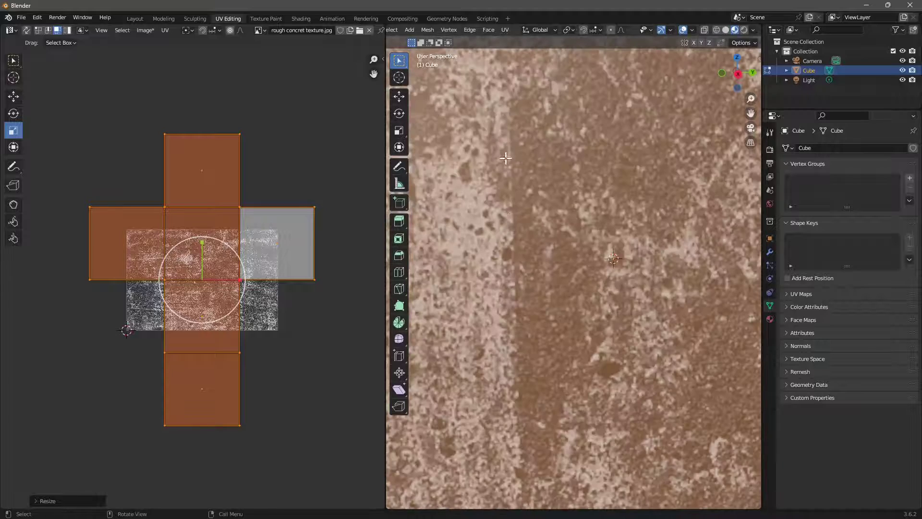
pyautogui.scroll(-4, 513, 299)
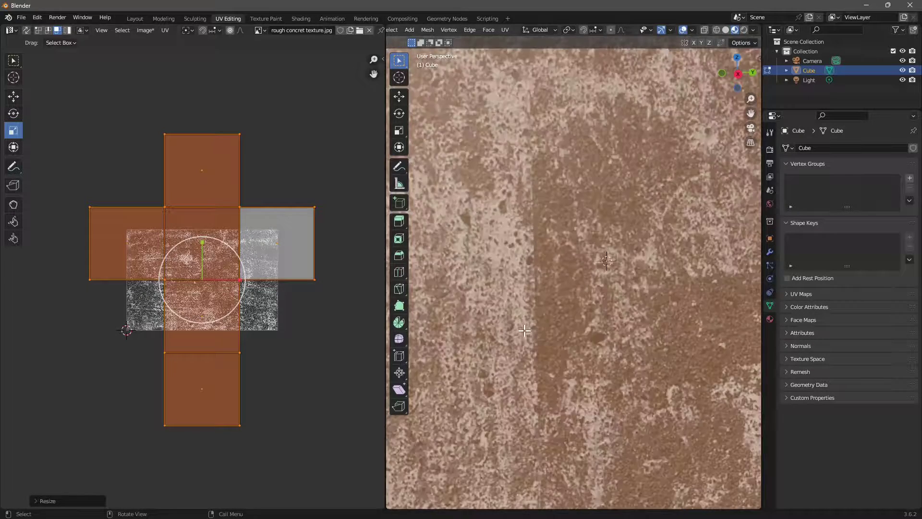
pyautogui.moveTo(514, 299); pyautogui.dragTo(608, 455, button='middle')
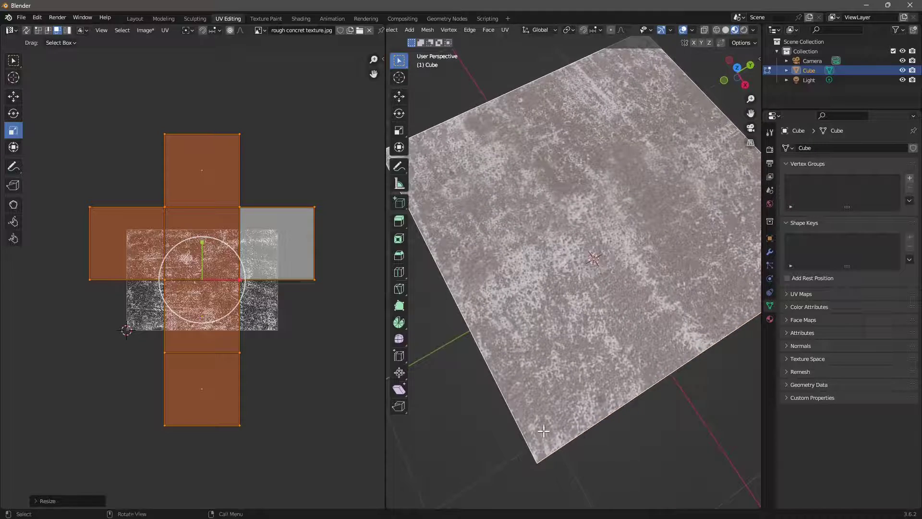
pyautogui.moveTo(543, 431); pyautogui.dragTo(515, 315, button='middle')
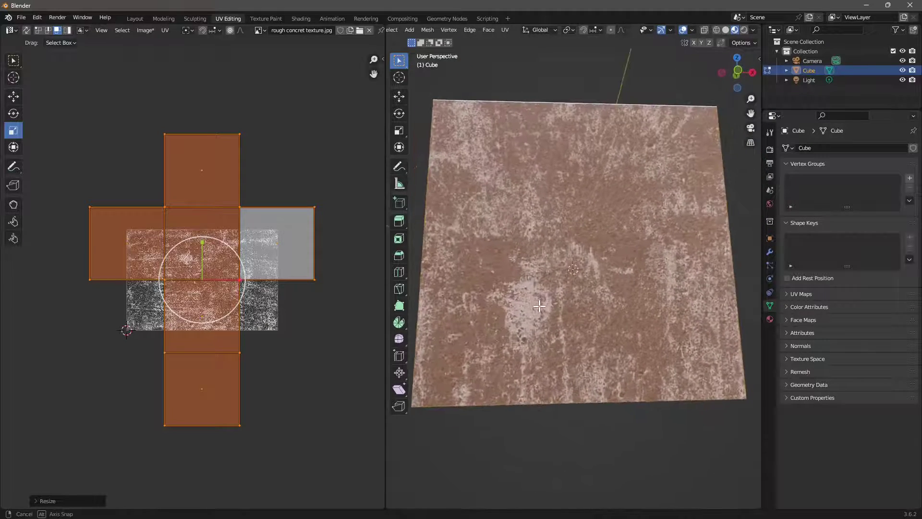
pyautogui.moveTo(554, 287); pyautogui.dragTo(500, 259, button='middle')
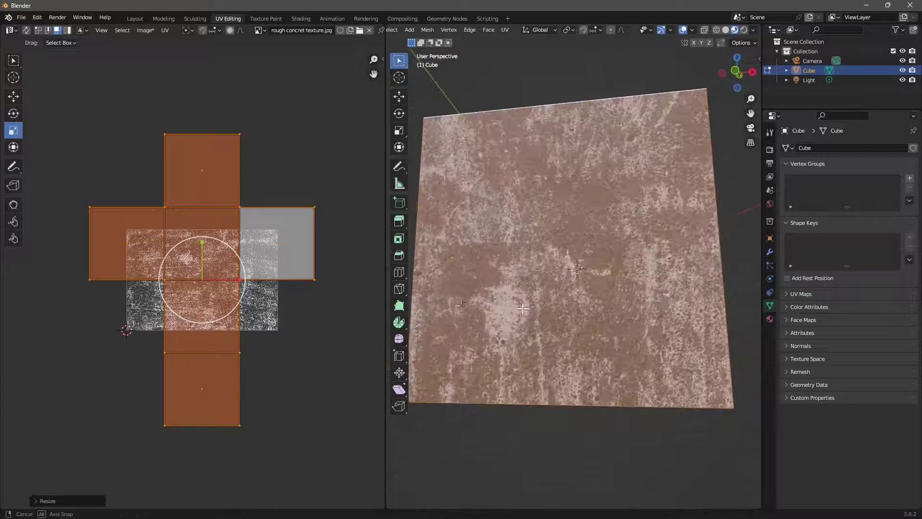
# Shrink the UV layout slightly and move it horizontally until its central column sits just outside the image's left edge.
pyautogui.moveTo(236, 263)
pyautogui.mouseDown()
pyautogui.moveTo(257, 263)
pyautogui.moveTo(236, 263)
pyautogui.moveTo(246, 271)
pyautogui.mouseUp()
pyautogui.click(13, 97)
pyautogui.press('a')
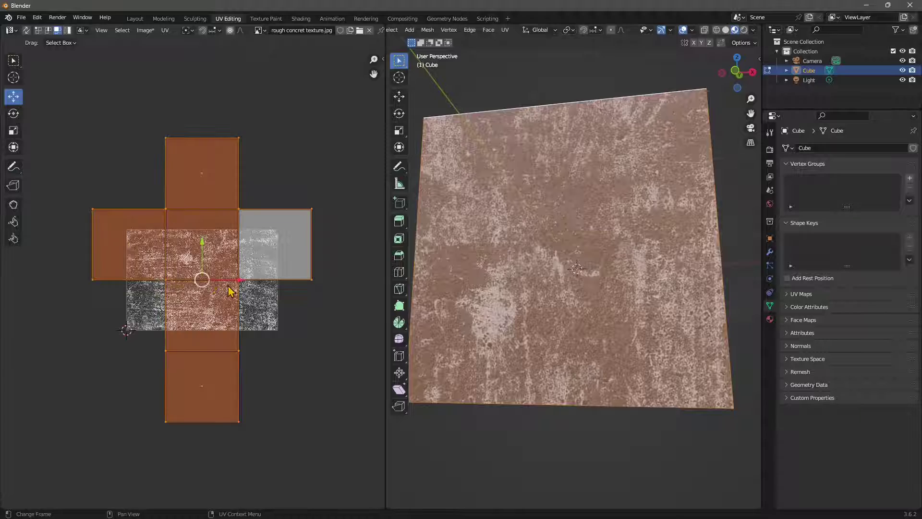
pyautogui.press('g')
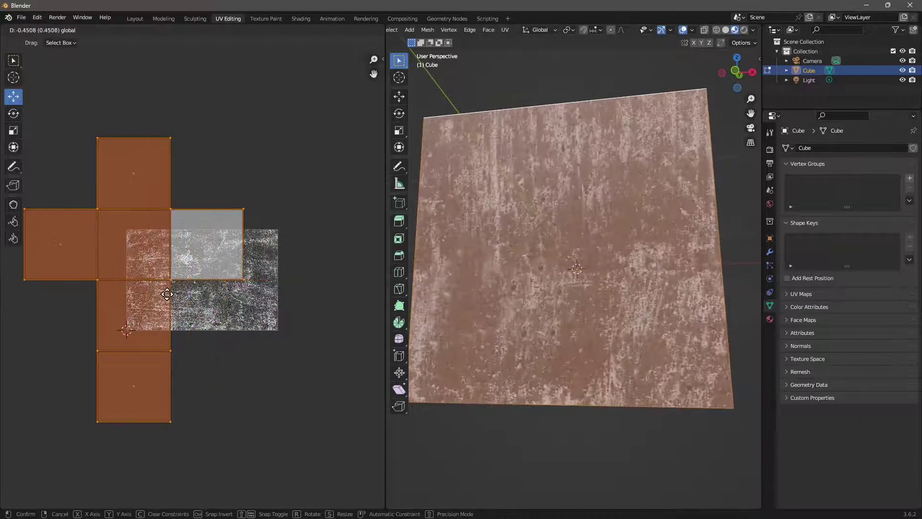
pyautogui.moveTo(121, 298); pyautogui.dragTo(124, 296)
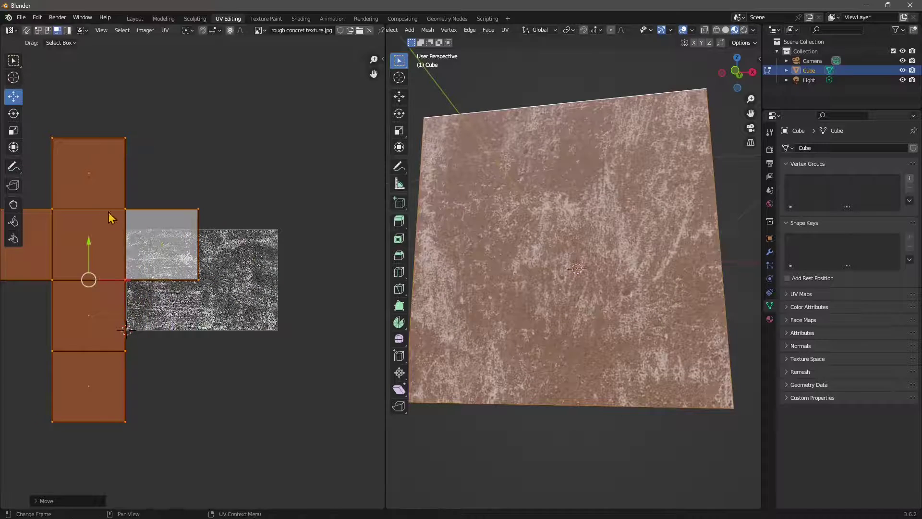
# Move the UV layout down and slightly left so its rightmost face straddles the image's lower-left corner, and inspect the cube's texture seam.
pyautogui.moveTo(88, 245); pyautogui.dragTo(88, 304)
pyautogui.moveTo(129, 338); pyautogui.dragTo(131, 337)
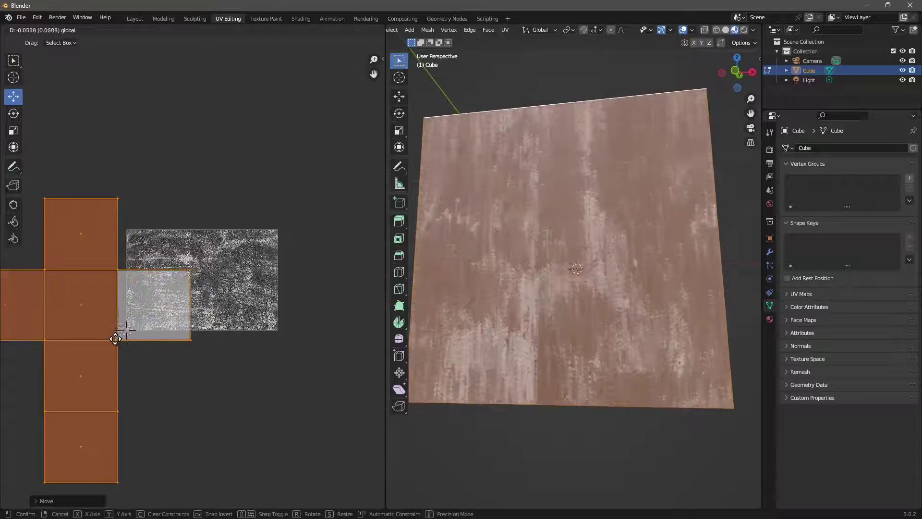
pyautogui.click(114, 336)
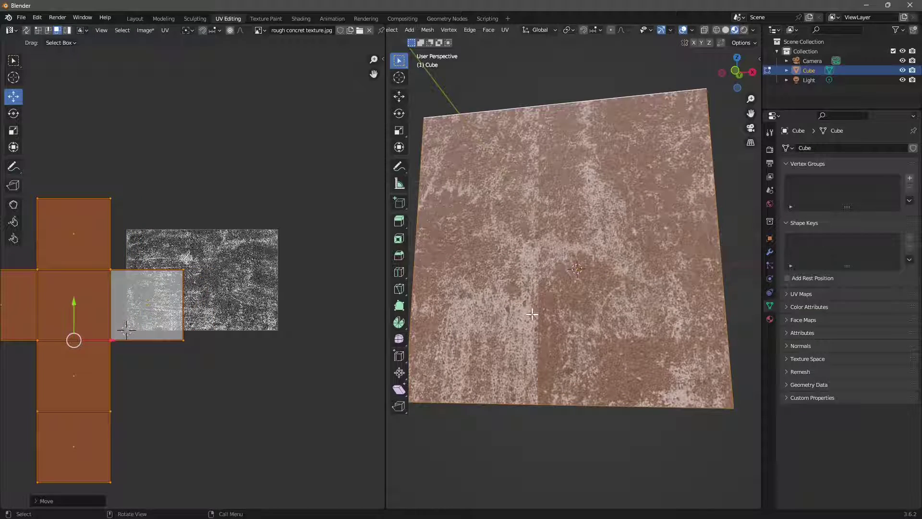
pyautogui.scroll(4, 531, 321)
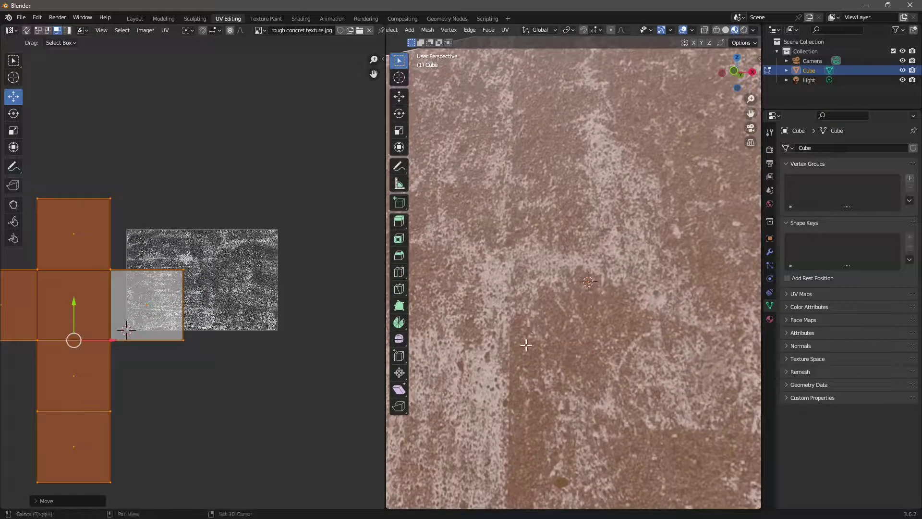
pyautogui.scroll(-3, 526, 345)
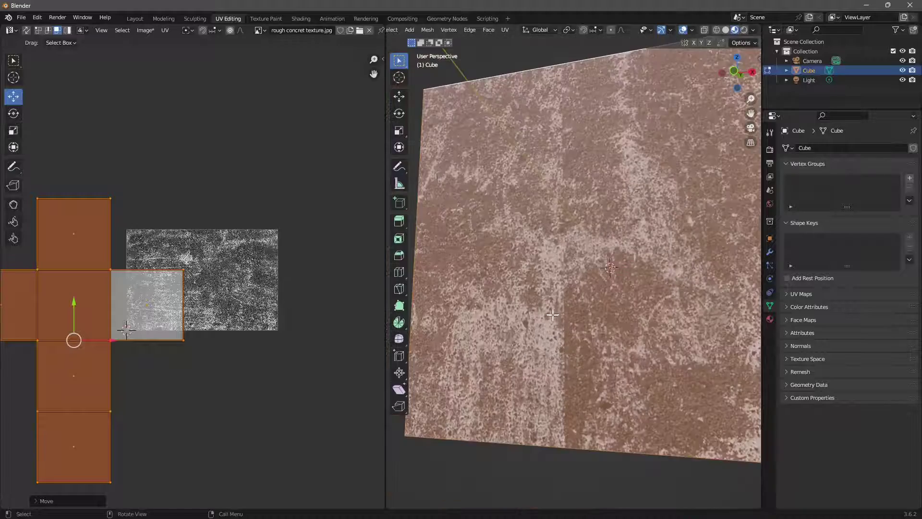
pyautogui.moveTo(552, 314); pyautogui.dragTo(556, 323, button='middle')
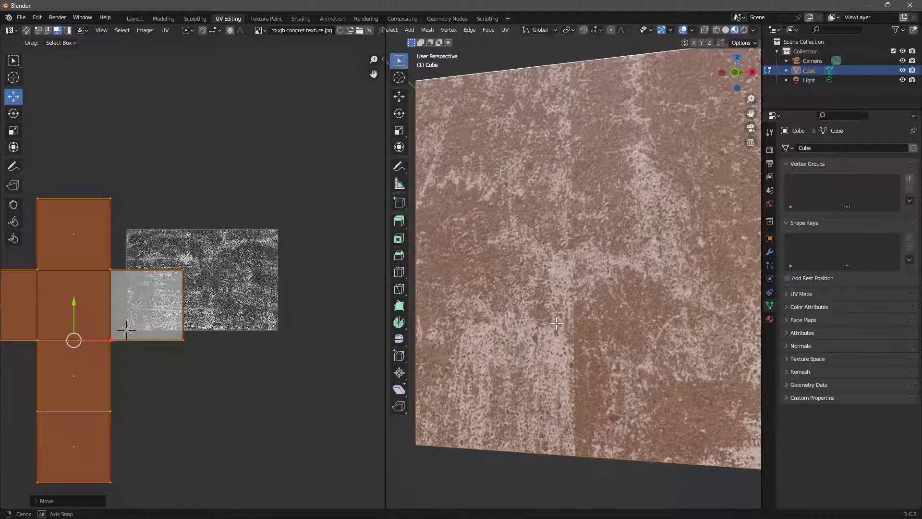
# Switch to the Texture Paint workspace to work on the cube's rough concrete texture.
pyautogui.click(269, 18)
pyautogui.moveTo(524, 358); pyautogui.dragTo(624, 346, button='middle')
pyautogui.scroll(4, 525, 288)
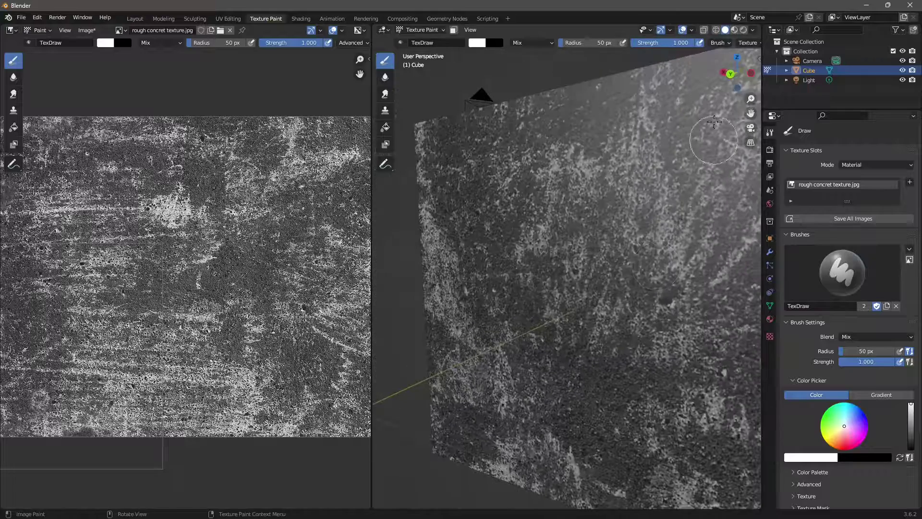
pyautogui.click(734, 30)
# Examine the texture seams on the cube's side face up close from several angles.
pyautogui.moveTo(551, 234)
pyautogui.mouseDown(button='middle')
pyautogui.moveTo(518, 360)
pyautogui.moveTo(577, 303)
pyautogui.moveTo(511, 403)
pyautogui.mouseUp(button='middle')
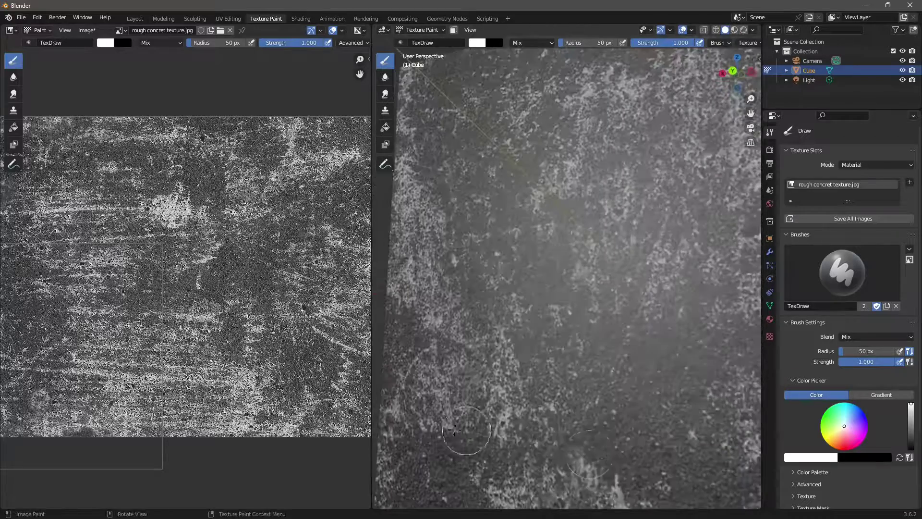
pyautogui.moveTo(539, 449); pyautogui.dragTo(521, 434, button='middle')
pyautogui.moveTo(496, 443); pyautogui.dragTo(423, 440, button='middle')
pyautogui.scroll(5, 538, 372)
pyautogui.moveTo(539, 370); pyautogui.dragTo(529, 230, button='middle')
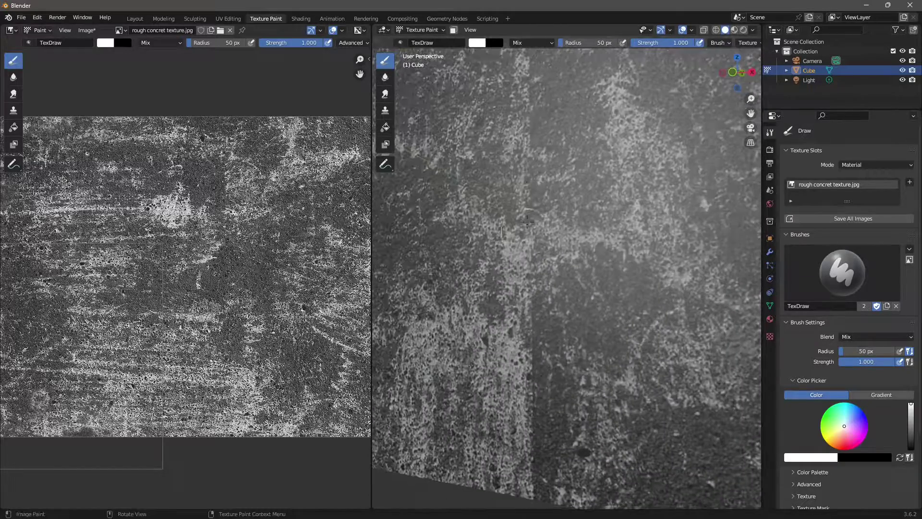
pyautogui.scroll(-4, 562, 359)
pyautogui.moveTo(561, 360)
pyautogui.mouseDown(button='middle')
pyautogui.moveTo(556, 326)
pyautogui.moveTo(554, 349)
pyautogui.mouseUp(button='middle')
pyautogui.scroll(1, 556, 327)
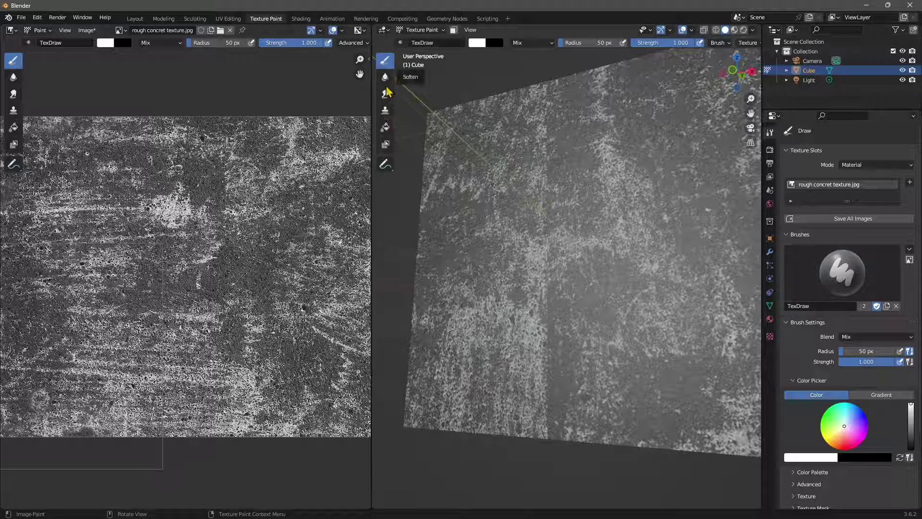
# With the Clone brush, sample the concrete near the side face's left edge and paint over the lower part of the vertical seam.
pyautogui.click(384, 111)
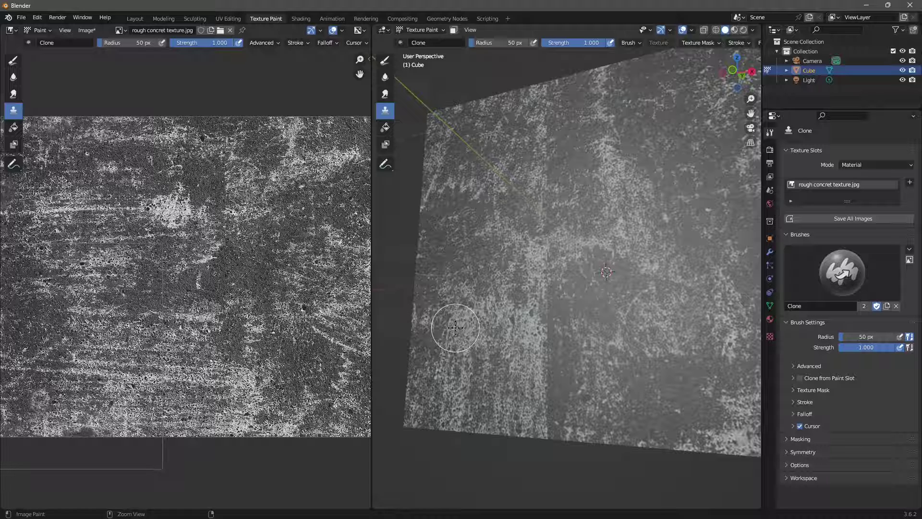
pyautogui.keyDown('ctrl'); pyautogui.click(455, 327); pyautogui.keyUp('ctrl')
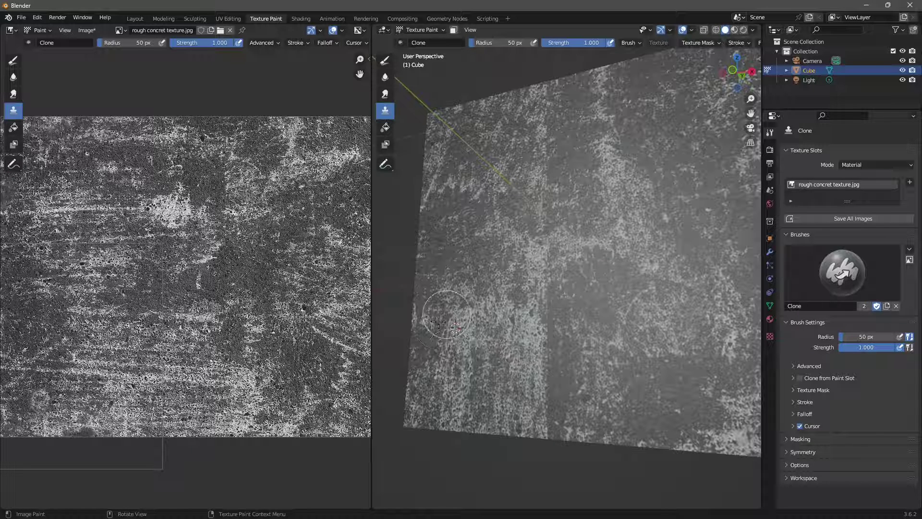
pyautogui.moveTo(539, 369); pyautogui.dragTo(549, 370)
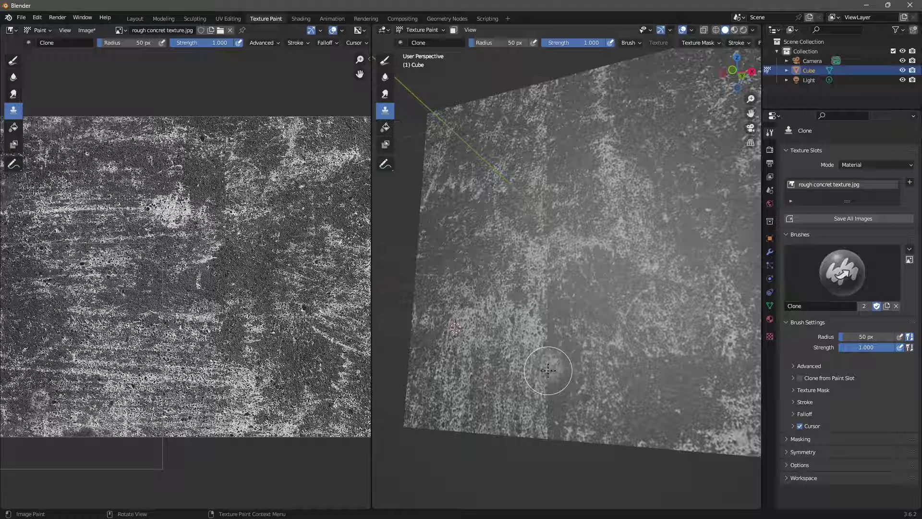
pyautogui.moveTo(548, 370)
pyautogui.mouseDown()
pyautogui.moveTo(548, 342)
pyautogui.moveTo(549, 420)
pyautogui.mouseUp()
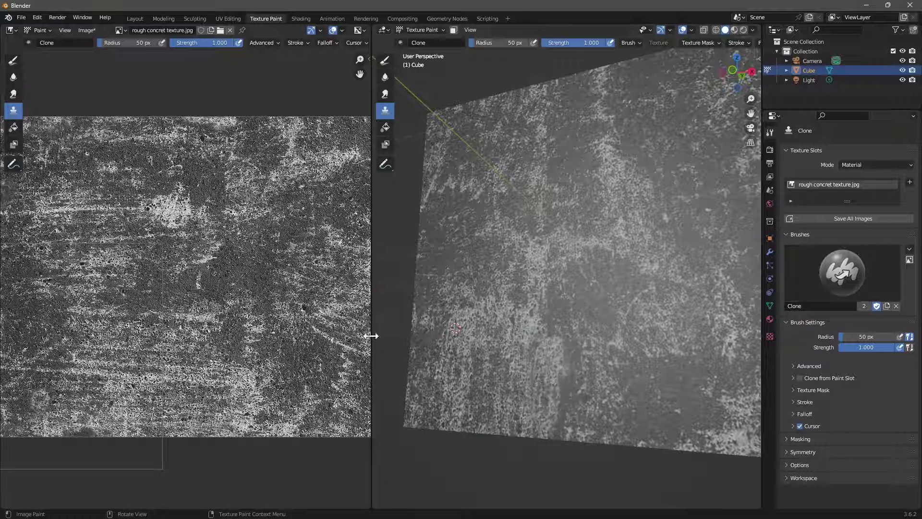
pyautogui.moveTo(552, 337)
pyautogui.mouseDown()
pyautogui.moveTo(547, 287)
pyautogui.moveTo(541, 331)
pyautogui.mouseUp()
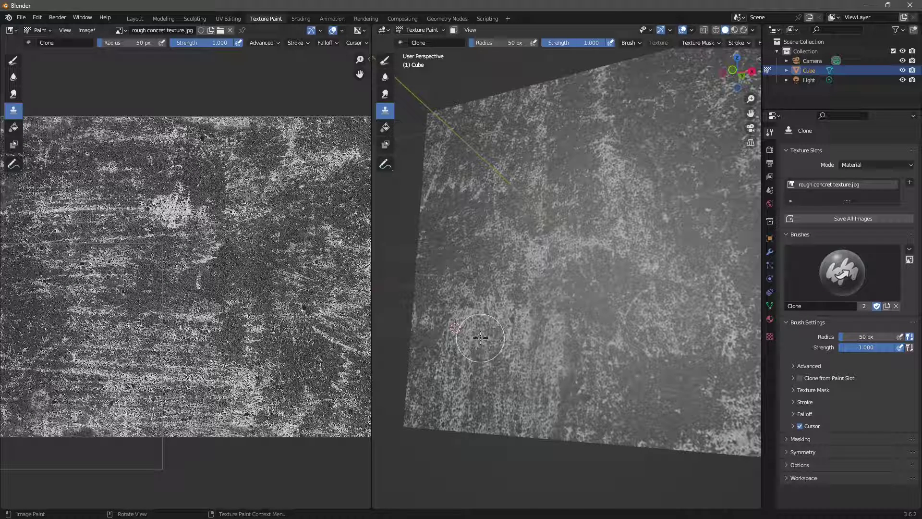
# Try cloning concrete streaks across the lower right part of the side face, and undo those strokes.
pyautogui.moveTo(619, 303)
pyautogui.mouseDown()
pyautogui.moveTo(612, 425)
pyautogui.moveTo(668, 336)
pyautogui.moveTo(663, 401)
pyautogui.moveTo(706, 394)
pyautogui.moveTo(707, 418)
pyautogui.mouseUp()
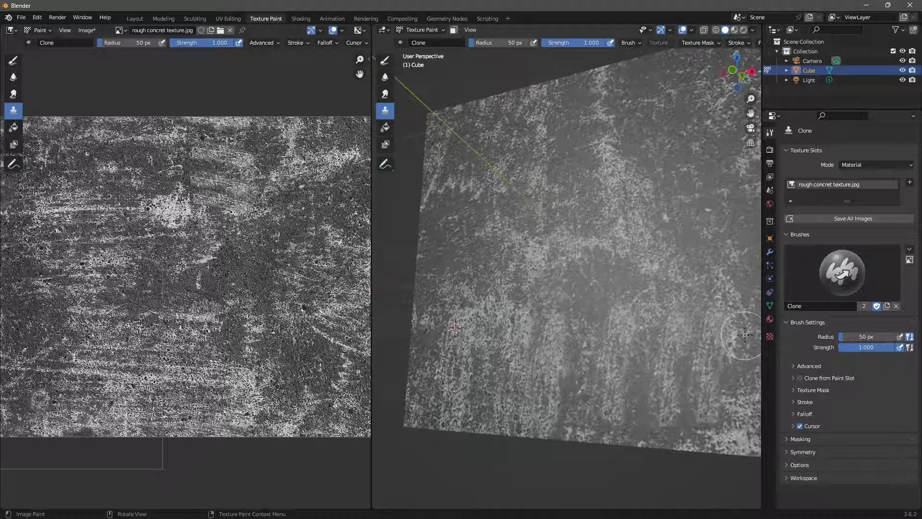
pyautogui.moveTo(744, 335); pyautogui.dragTo(738, 403)
pyautogui.moveTo(719, 326)
pyautogui.mouseDown()
pyautogui.moveTo(681, 384)
pyautogui.moveTo(662, 387)
pyautogui.moveTo(684, 379)
pyautogui.moveTo(682, 326)
pyautogui.moveTo(645, 308)
pyautogui.moveTo(586, 313)
pyautogui.moveTo(576, 341)
pyautogui.moveTo(713, 339)
pyautogui.moveTo(596, 341)
pyautogui.moveTo(630, 369)
pyautogui.moveTo(552, 257)
pyautogui.moveTo(624, 356)
pyautogui.moveTo(617, 391)
pyautogui.moveTo(597, 387)
pyautogui.mouseUp()
pyautogui.hotkey('ctrl', 'z')
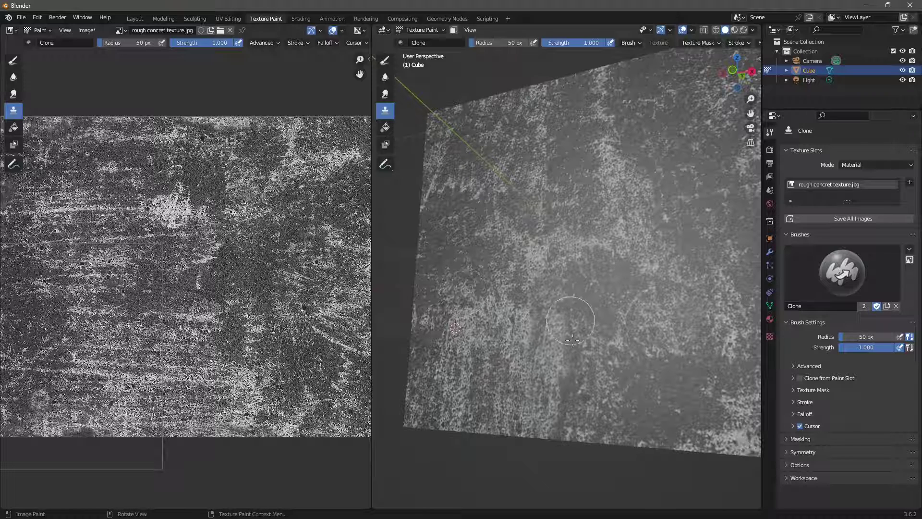
# Sample the bright streak in the side face's upper half and clone it over the lower end of the vertical seam.
pyautogui.moveTo(569, 341); pyautogui.dragTo(545, 342, button='middle')
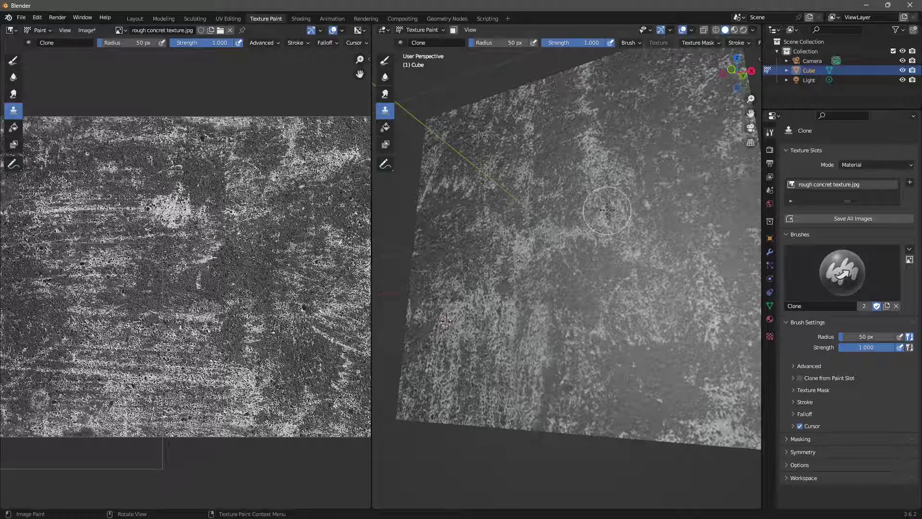
pyautogui.keyDown('ctrl'); pyautogui.click(610, 186); pyautogui.keyUp('ctrl')
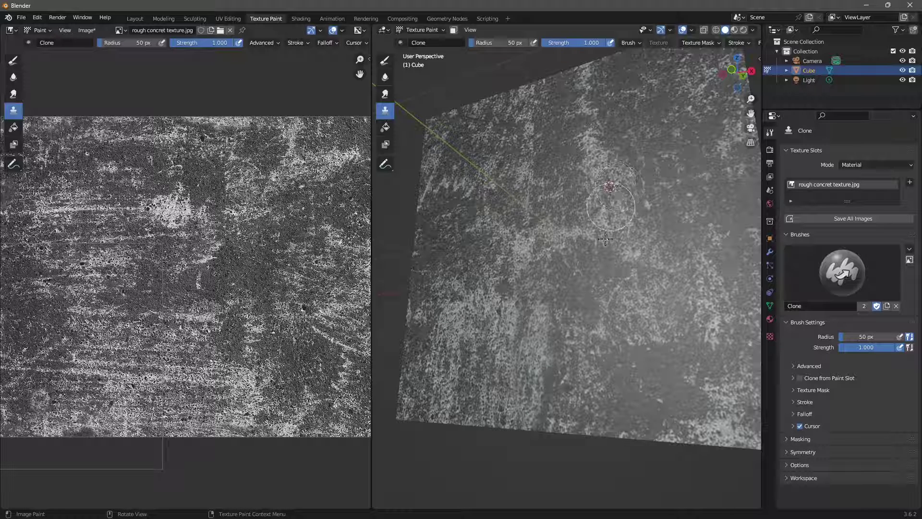
pyautogui.moveTo(547, 399)
pyautogui.mouseDown()
pyautogui.moveTo(540, 334)
pyautogui.moveTo(531, 390)
pyautogui.mouseUp()
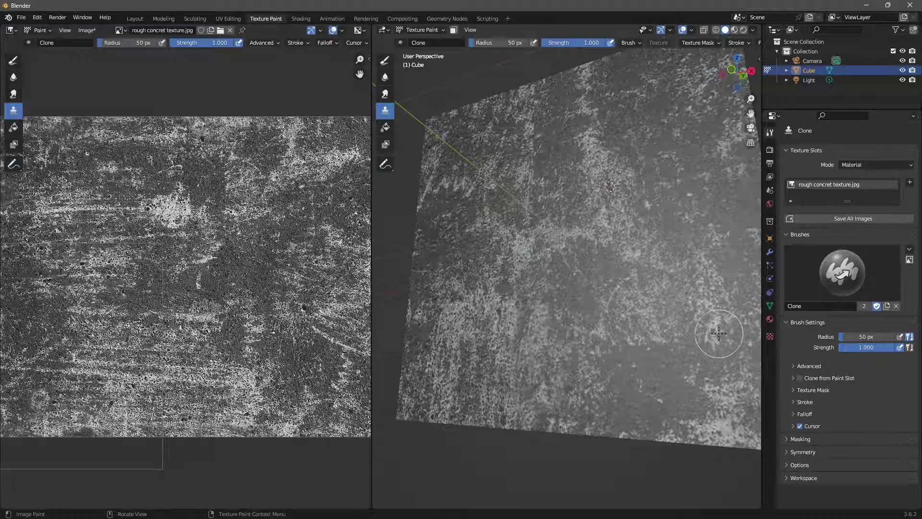
# Sample the concrete near the side face's upper left edge and clone it over the top part of the vertical seam.
pyautogui.moveTo(654, 351)
pyautogui.mouseDown(button='middle')
pyautogui.moveTo(543, 324)
pyautogui.moveTo(536, 288)
pyautogui.mouseUp(button='middle')
pyautogui.scroll(2, 581, 190)
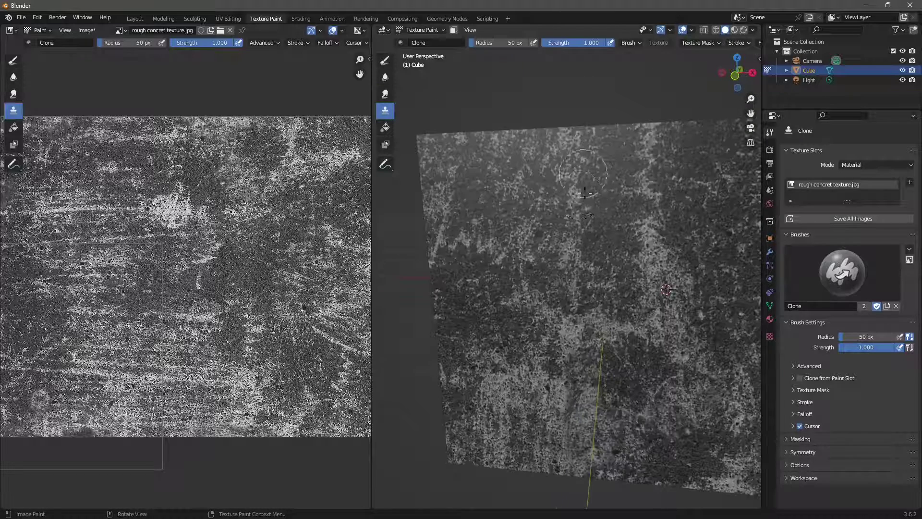
pyautogui.keyDown('ctrl'); pyautogui.click(471, 242); pyautogui.keyUp('ctrl')
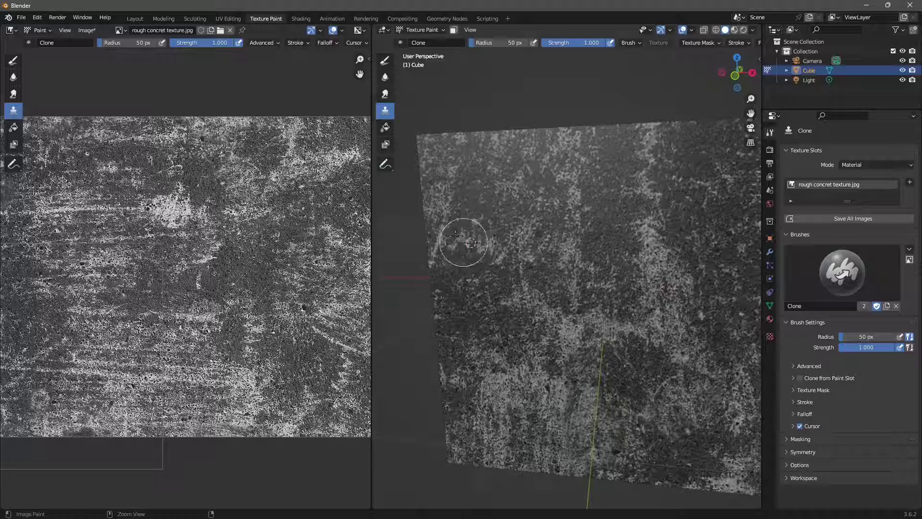
pyautogui.moveTo(571, 197)
pyautogui.mouseDown()
pyautogui.moveTo(580, 193)
pyautogui.moveTo(584, 147)
pyautogui.mouseUp()
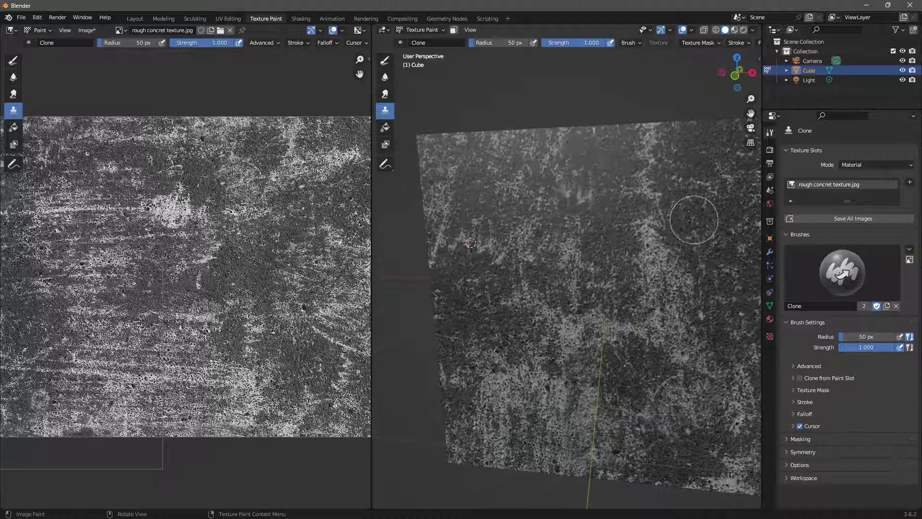
# Clone the bright streak over the middle of the vertical seam, and set a new clone source in the dark area near the top.
pyautogui.keyDown('ctrl'); pyautogui.click(662, 246); pyautogui.keyUp('ctrl')
pyautogui.keyDown('ctrl'); pyautogui.click(662, 246); pyautogui.keyUp('ctrl')
pyautogui.moveTo(586, 231)
pyautogui.mouseDown()
pyautogui.moveTo(574, 227)
pyautogui.moveTo(584, 202)
pyautogui.moveTo(552, 247)
pyautogui.moveTo(581, 214)
pyautogui.mouseUp()
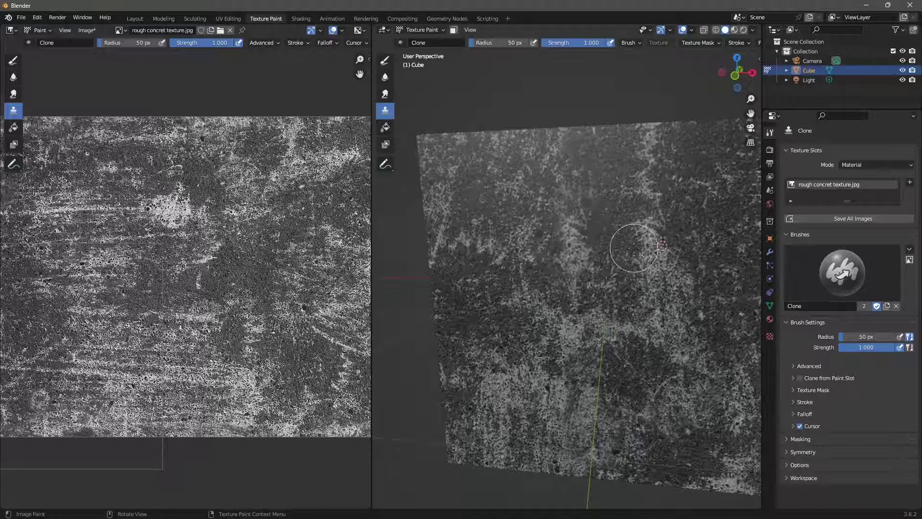
pyautogui.keyDown('ctrl'); pyautogui.click(610, 155); pyautogui.keyUp('ctrl')
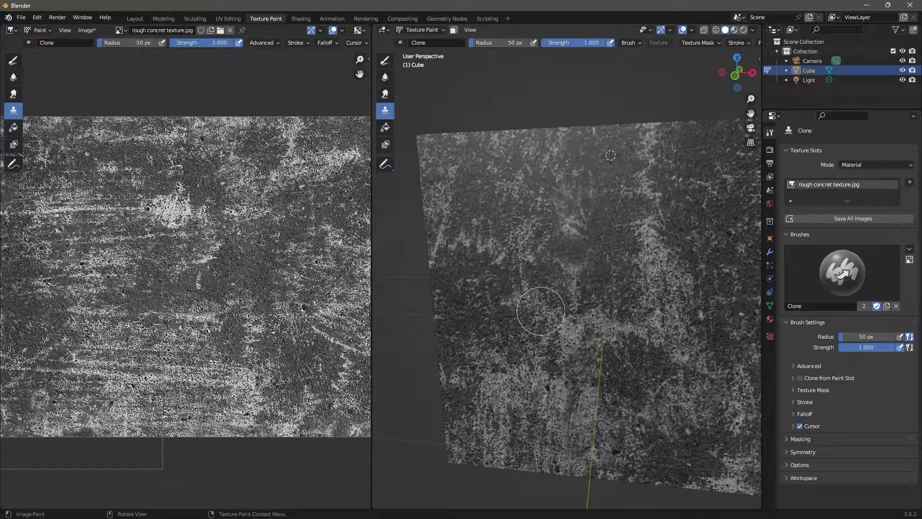
# Sample the concrete near the top face's far corner and clone it over the seam close to the far edge.
pyautogui.moveTo(547, 311)
pyautogui.mouseDown(button='middle')
pyautogui.moveTo(512, 331)
pyautogui.moveTo(613, 284)
pyautogui.mouseUp(button='middle')
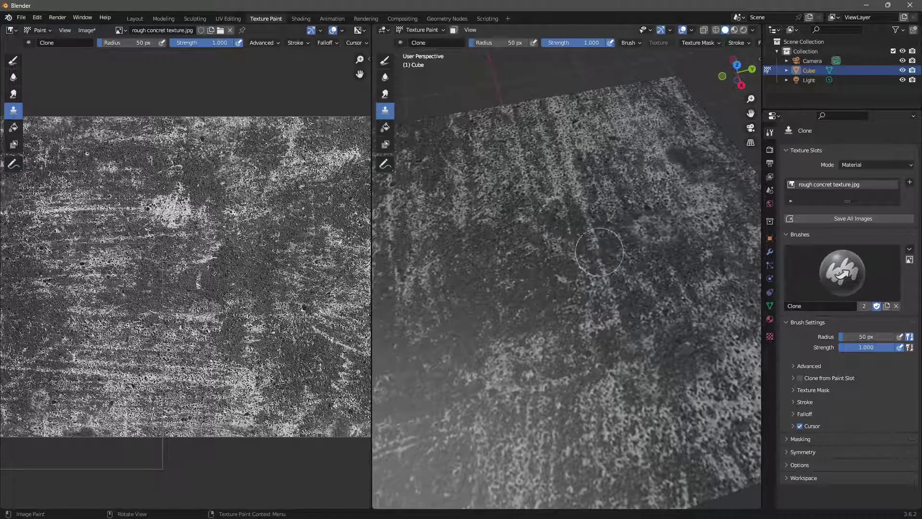
pyautogui.keyDown('ctrl'); pyautogui.click(636, 126); pyautogui.keyUp('ctrl')
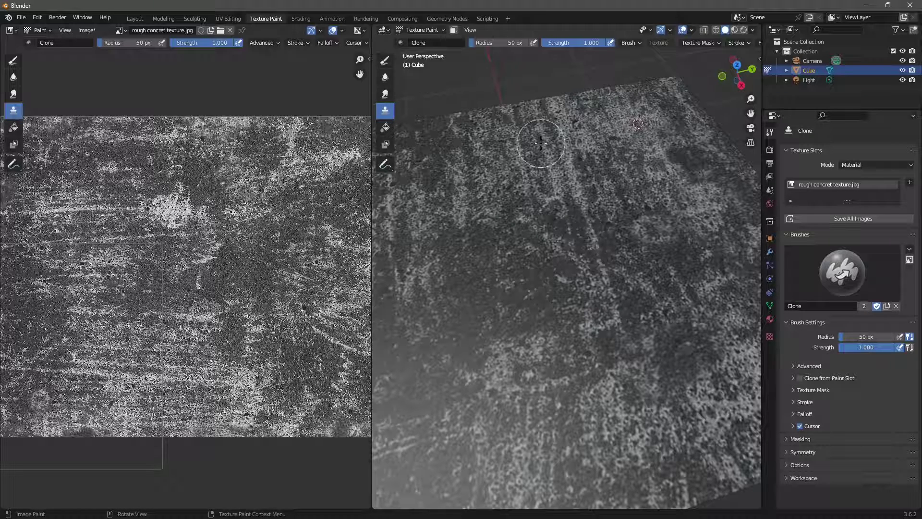
pyautogui.moveTo(541, 142); pyautogui.dragTo(567, 178, button='middle')
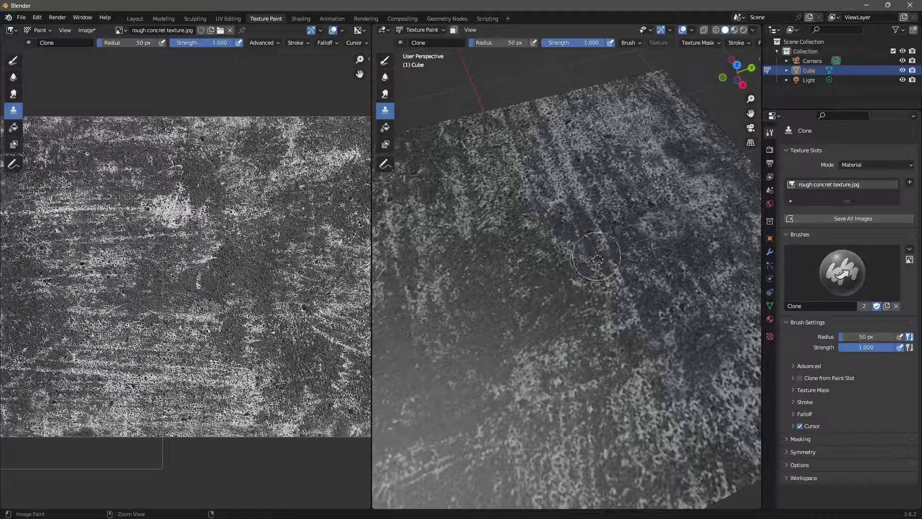
# Resample the concrete near the top face's far corner and clone it over the seam in the middle of that face.
pyautogui.keyDown('ctrl'); pyautogui.click(652, 123); pyautogui.keyUp('ctrl')
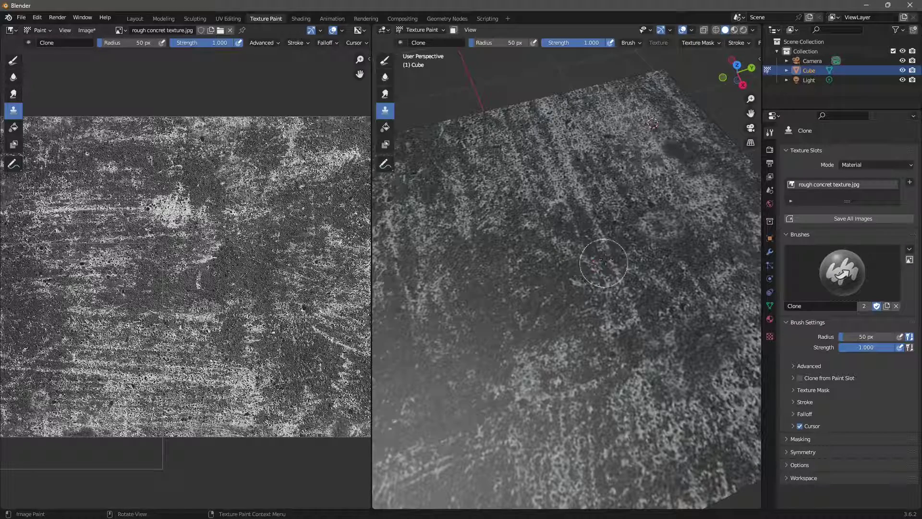
pyautogui.moveTo(606, 260)
pyautogui.mouseDown(button='middle')
pyautogui.moveTo(620, 231)
pyautogui.moveTo(611, 253)
pyautogui.mouseUp(button='middle')
pyautogui.moveTo(632, 200); pyautogui.dragTo(622, 195)
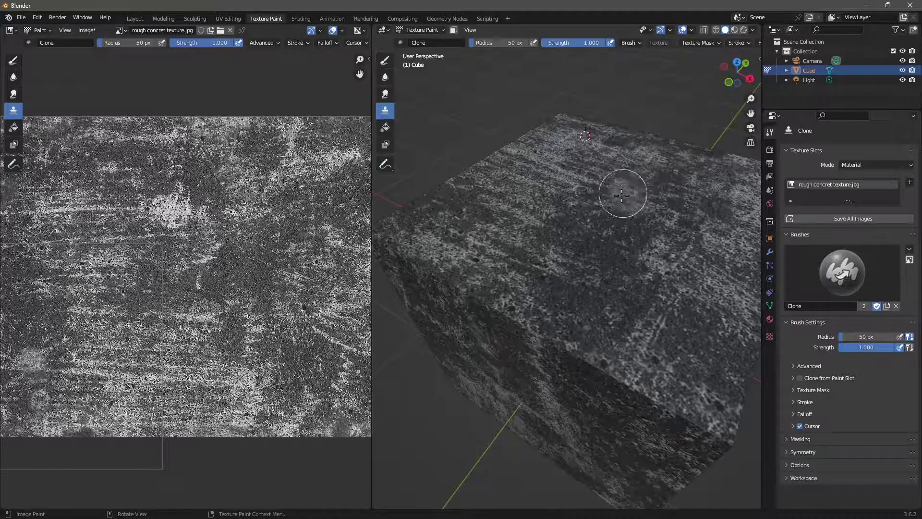
pyautogui.moveTo(642, 206); pyautogui.dragTo(646, 262, button='middle')
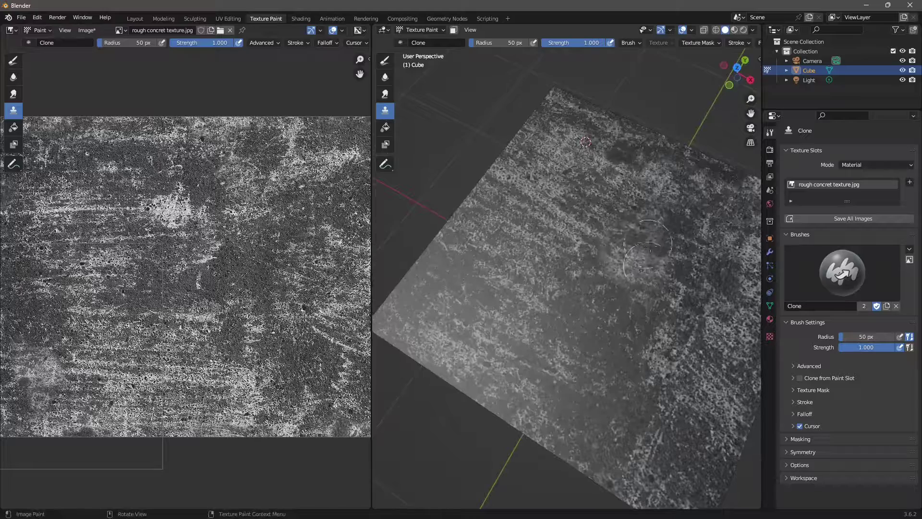
pyautogui.moveTo(650, 260)
pyautogui.mouseDown()
pyautogui.moveTo(650, 312)
pyautogui.moveTo(673, 281)
pyautogui.mouseUp()
pyautogui.scroll(-2, 625, 293)
pyautogui.moveTo(619, 307)
pyautogui.mouseDown(button='middle')
pyautogui.moveTo(568, 277)
pyautogui.moveTo(574, 350)
pyautogui.moveTo(565, 324)
pyautogui.mouseUp(button='middle')
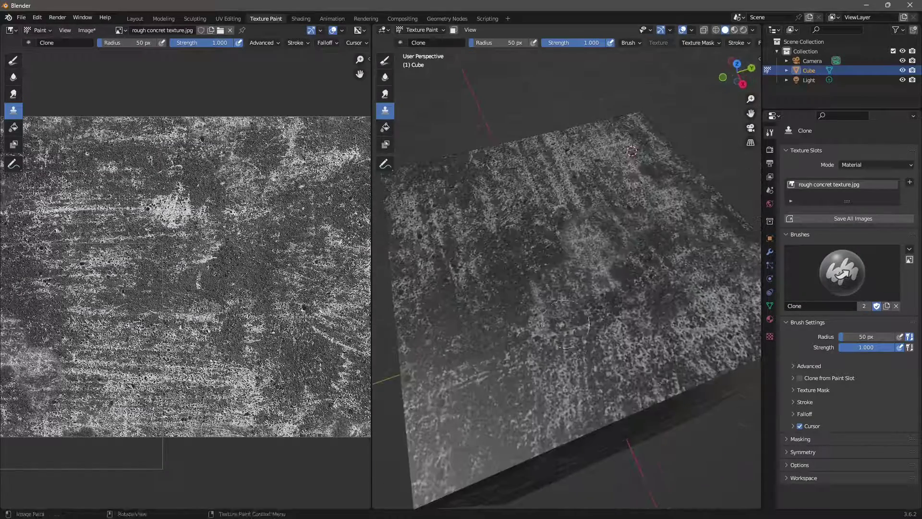
# Try blurring the cloned patch in the middle of the top face with the Soften brush, and undo the stroke.
pyautogui.click(386, 77)
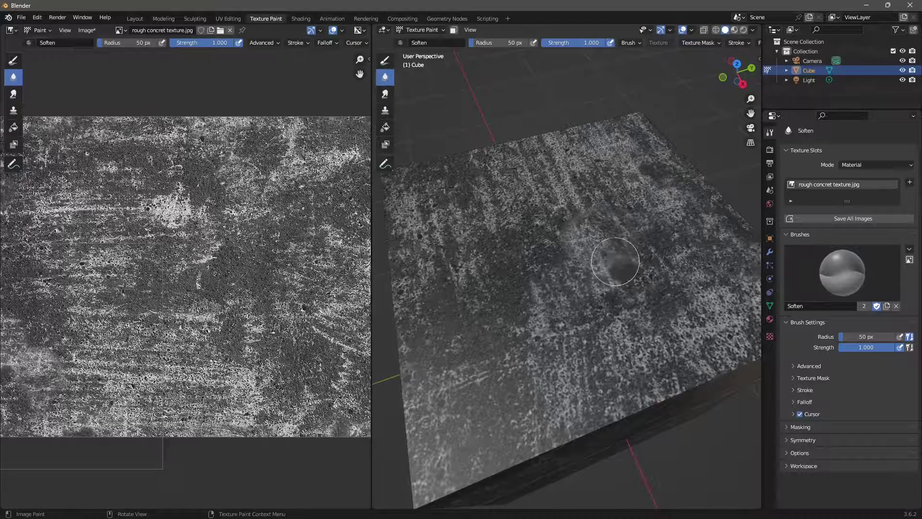
pyautogui.moveTo(582, 256); pyautogui.dragTo(597, 234)
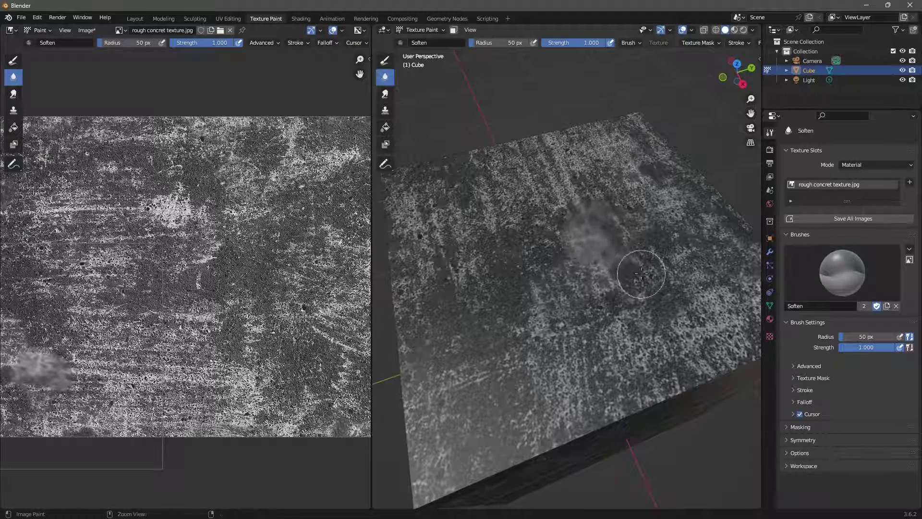
pyautogui.hotkey('ctrl', 'z')
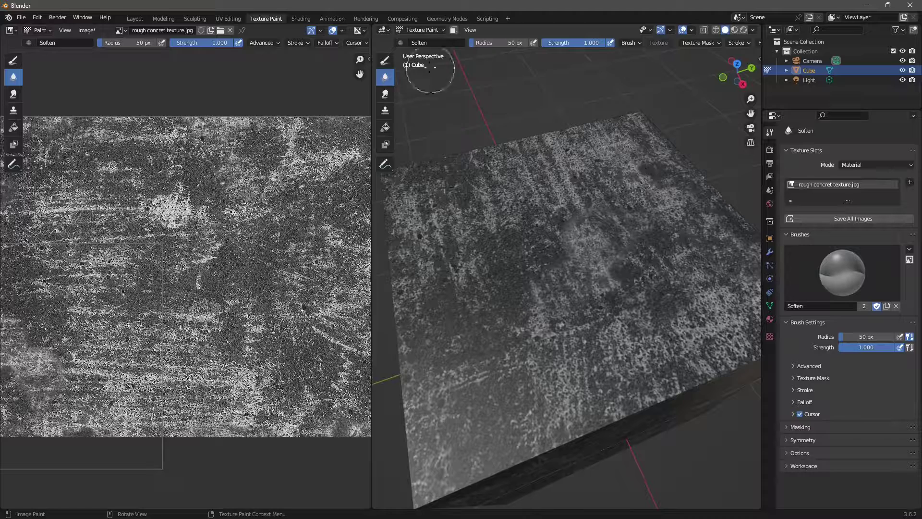
# Try smearing the cloned patch in the middle of the top face with the Smear brush, and undo the stroke.
pyautogui.click(386, 94)
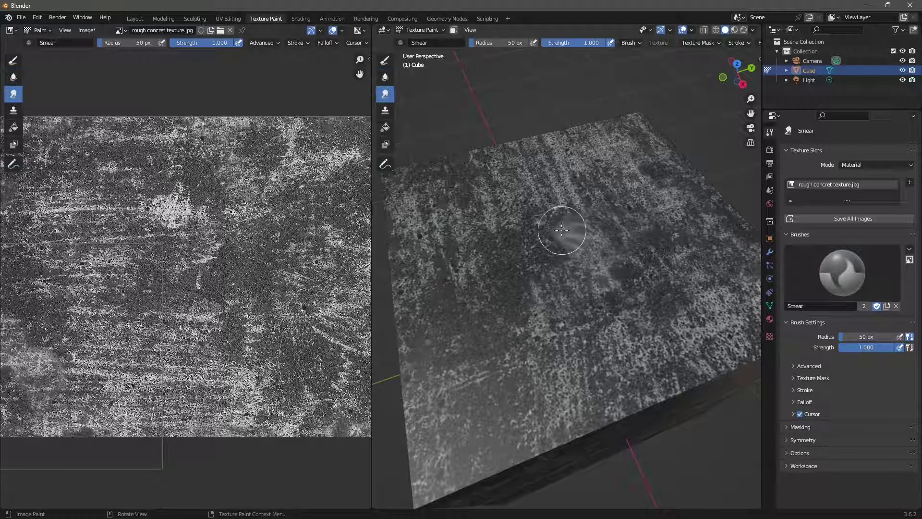
pyautogui.moveTo(604, 244); pyautogui.dragTo(624, 292)
pyautogui.hotkey('ctrl', 'z')
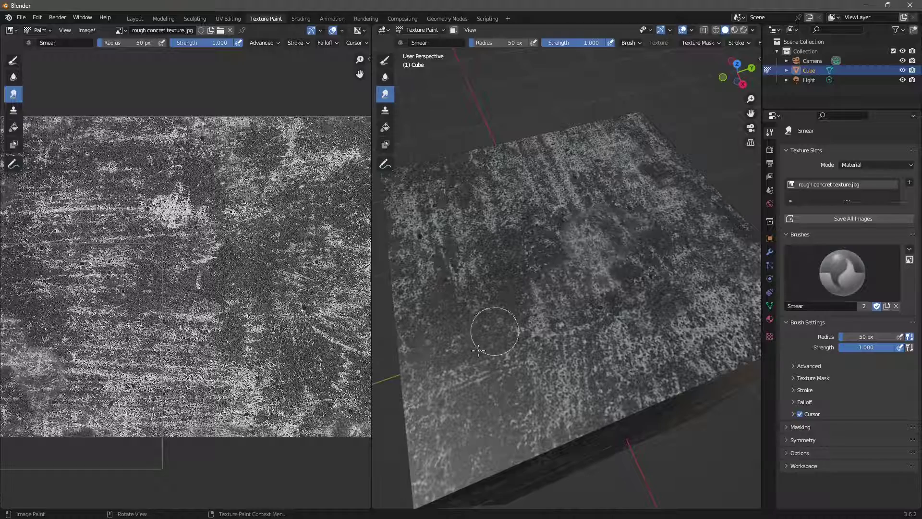
# Return to the Clone brush and inspect the painted concrete across the cube's top and side faces.
pyautogui.moveTo(478, 350); pyautogui.dragTo(432, 237, button='middle')
pyautogui.click(384, 111)
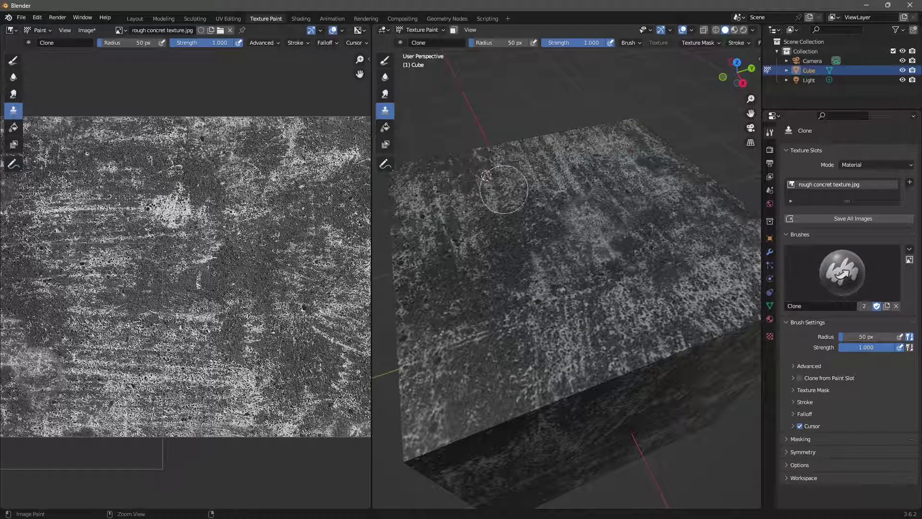
pyautogui.moveTo(420, 272); pyautogui.dragTo(612, 411, button='middle')
pyautogui.scroll(2, 586, 360)
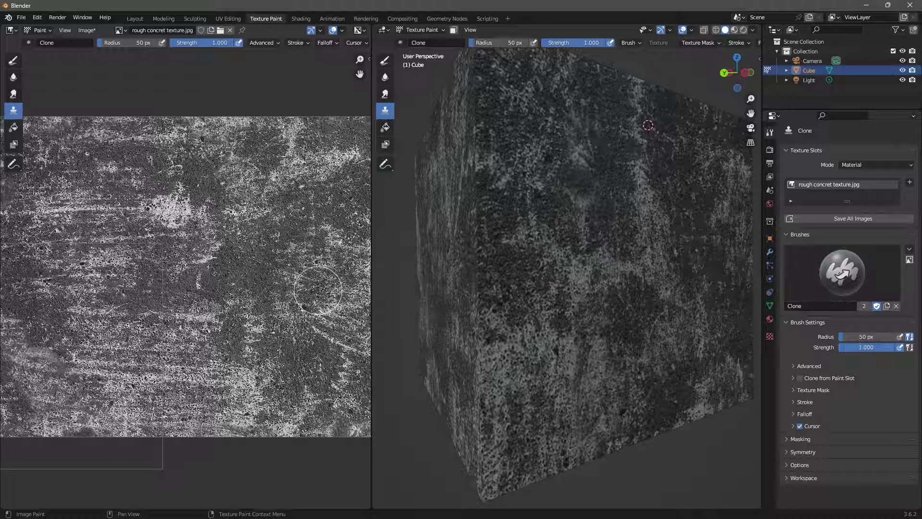
pyautogui.moveTo(455, 354); pyautogui.dragTo(478, 341, button='middle')
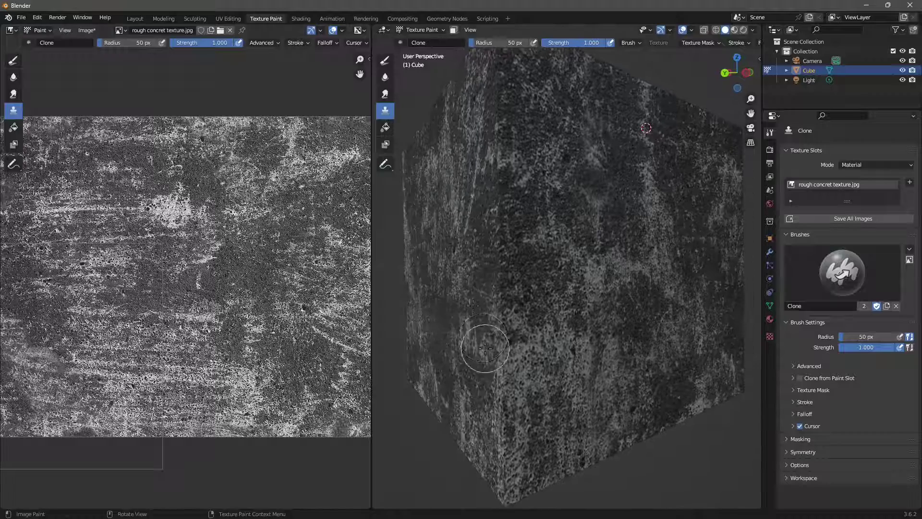
# Check the textured cube and its material nodes in the Shading workspace, and return to the Texture Paint workspace.
pyautogui.click(301, 19)
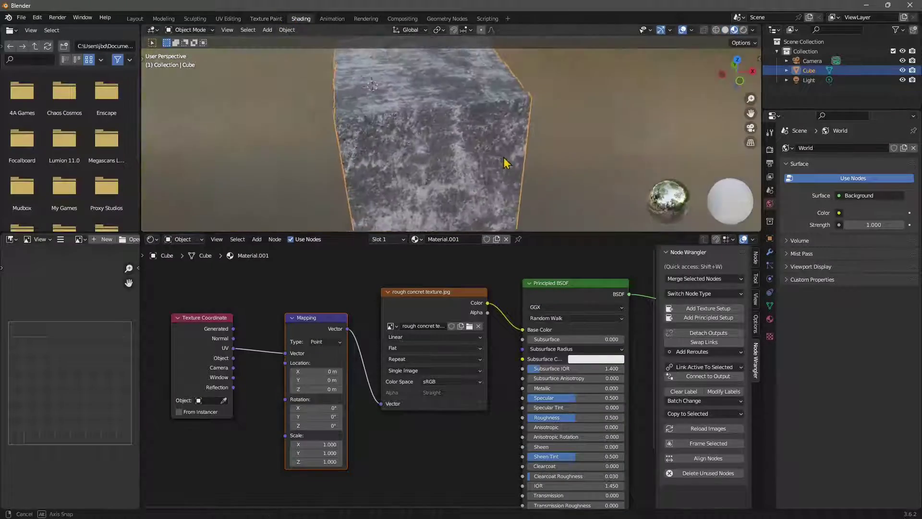
pyautogui.click(266, 18)
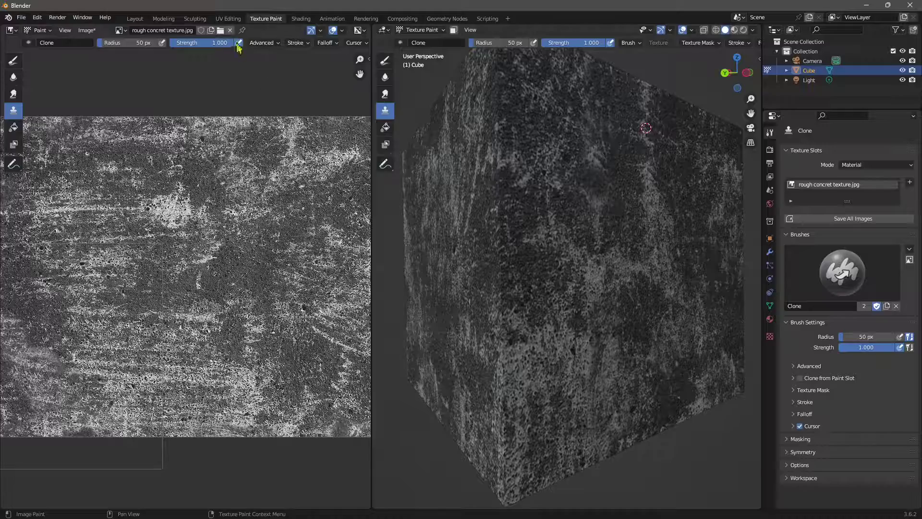